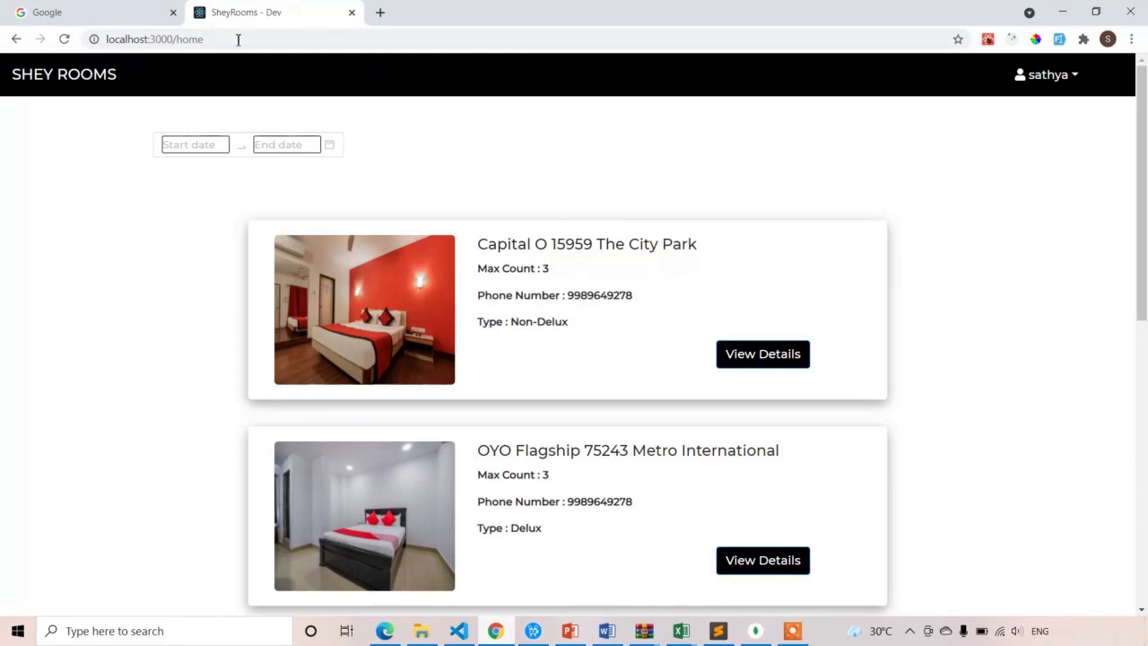
# Switch to the deployed SheyRooms site in the Edge browser window
pyautogui.click(384, 630)
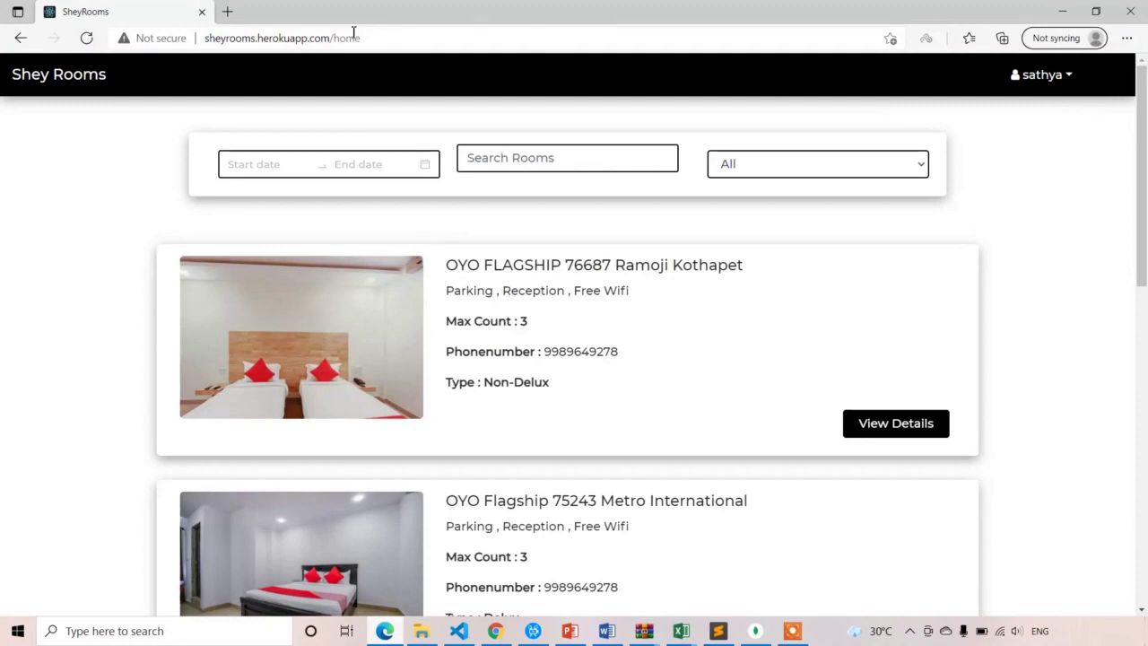
pyautogui.click(275, 38)
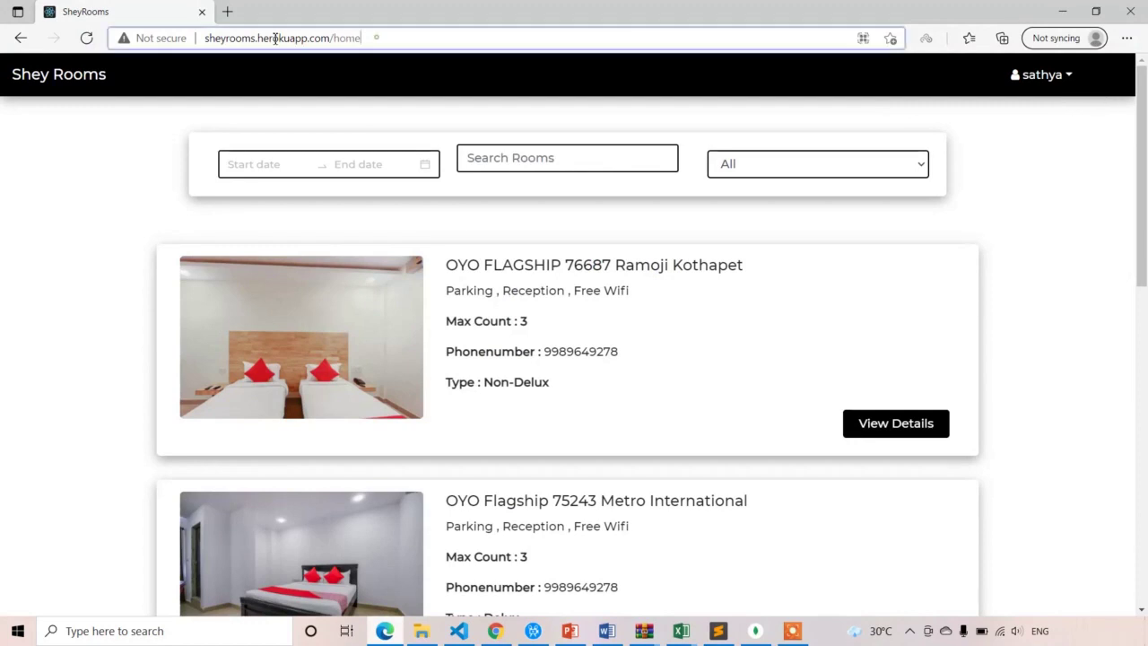
pyautogui.click(1053, 195)
pyautogui.click(1046, 78)
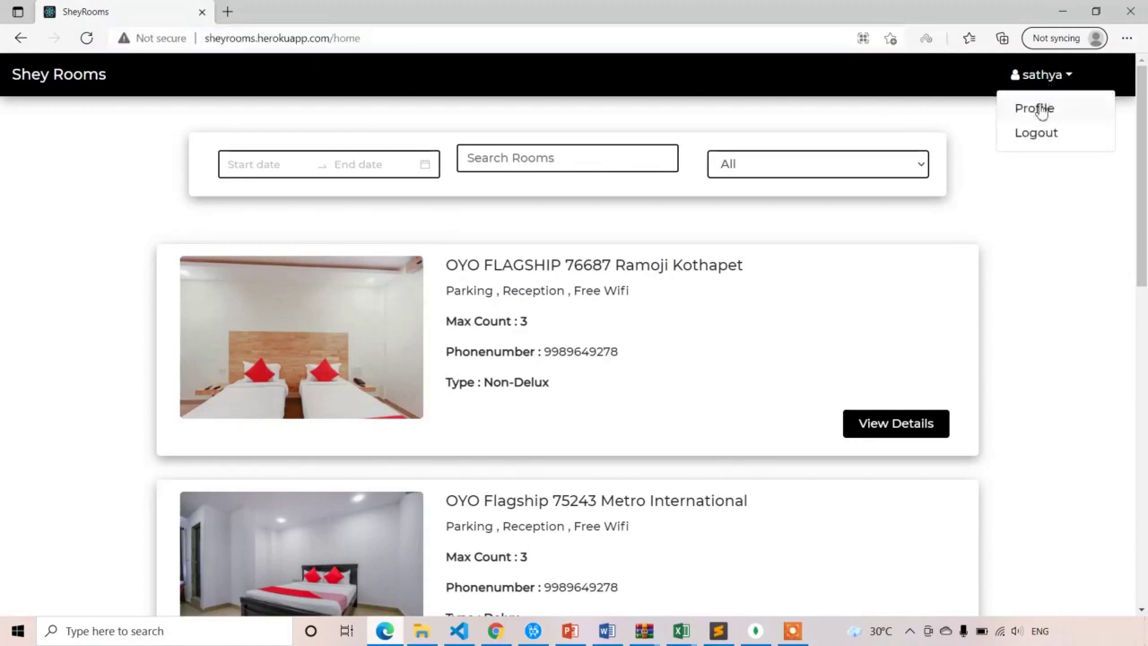
pyautogui.click(1038, 108)
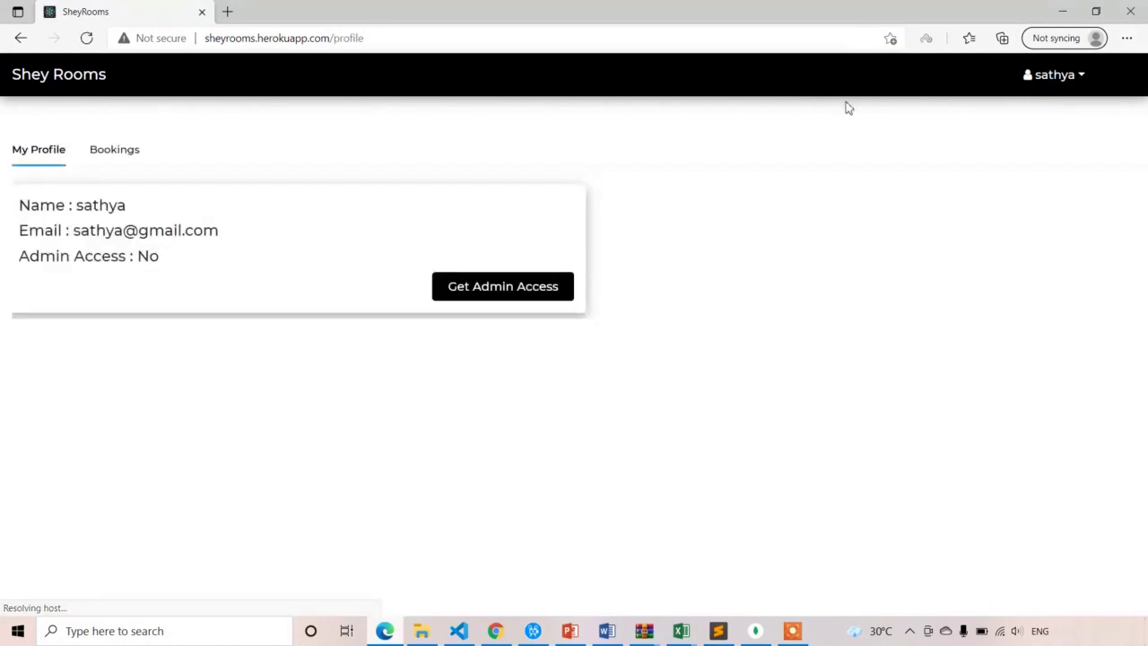
pyautogui.click(120, 156)
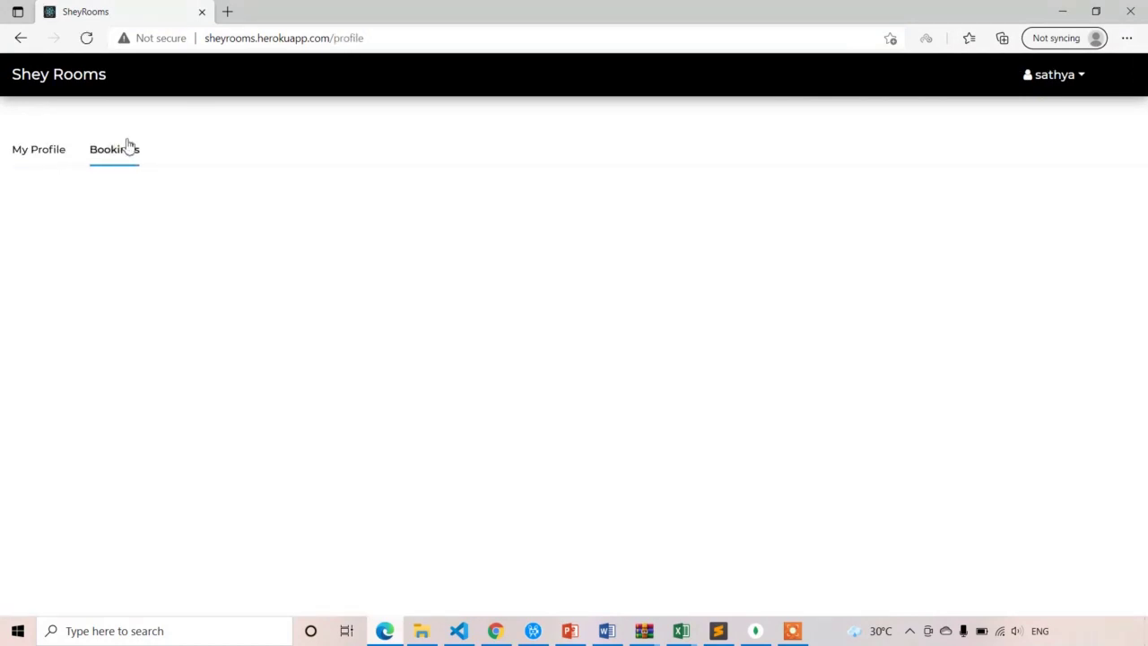
pyautogui.click(83, 78)
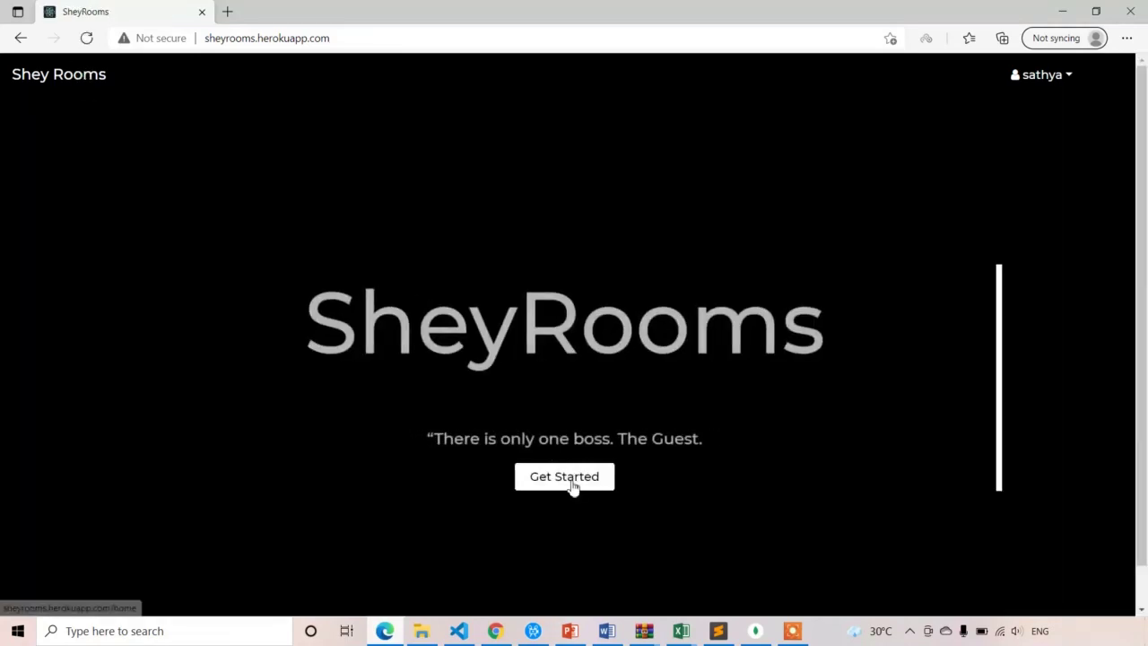
pyautogui.click(572, 480)
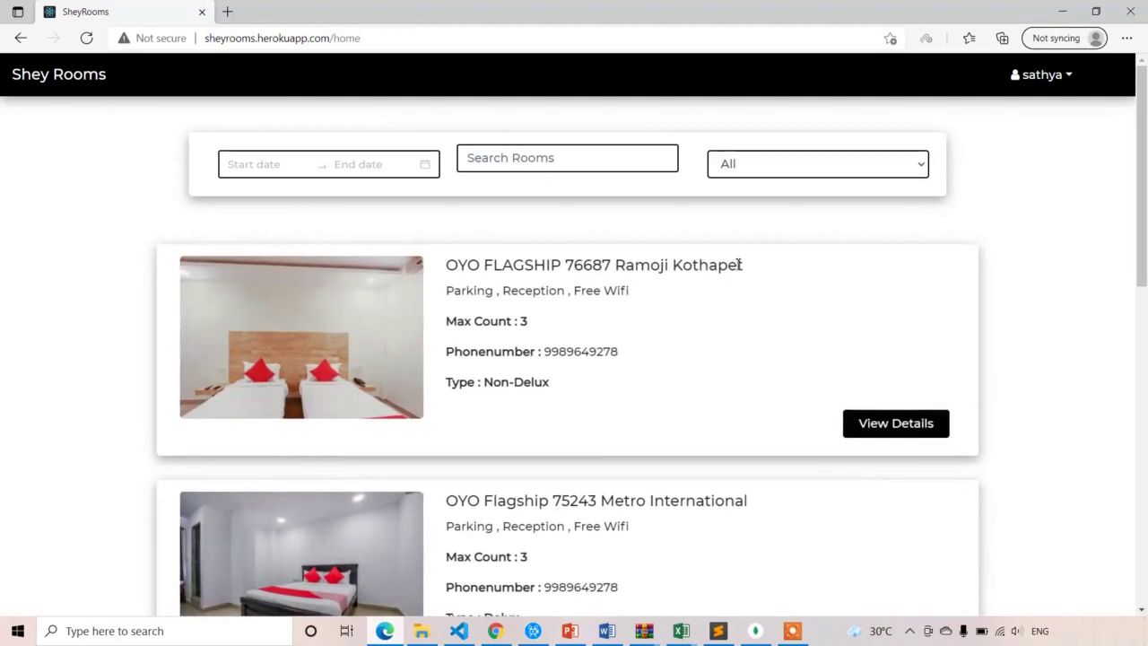
# Pick 22–25 June 2021 as the stay dates and book OYO FLAGSHIP 76687 Ramoji Kothapet
pyautogui.click(256, 170)
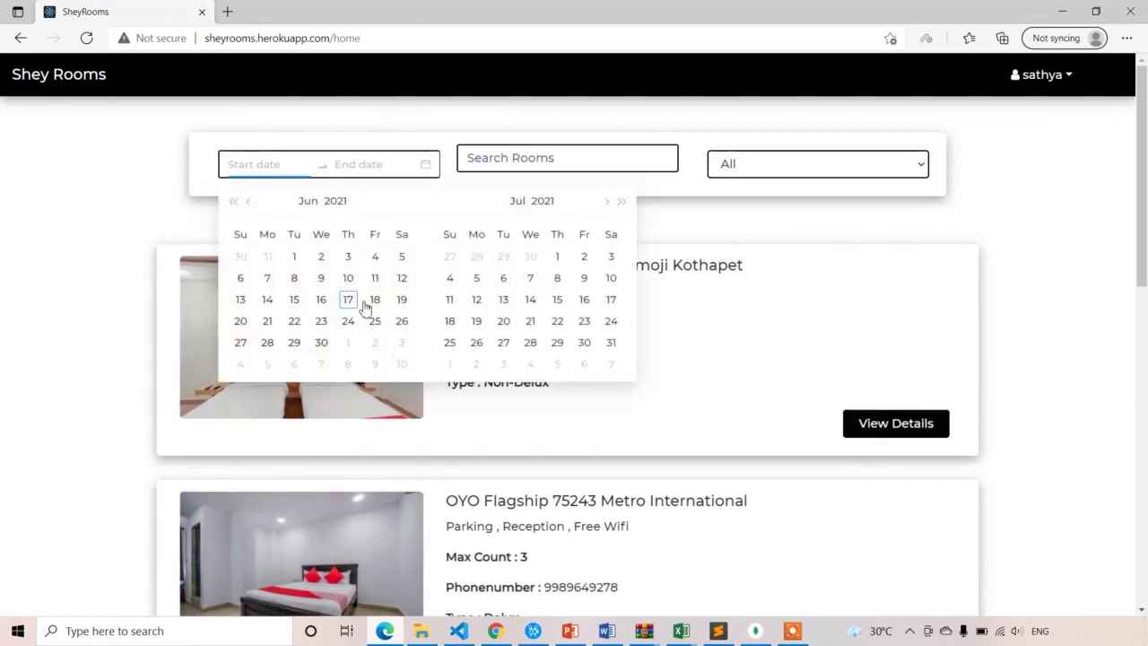
pyautogui.click(292, 325)
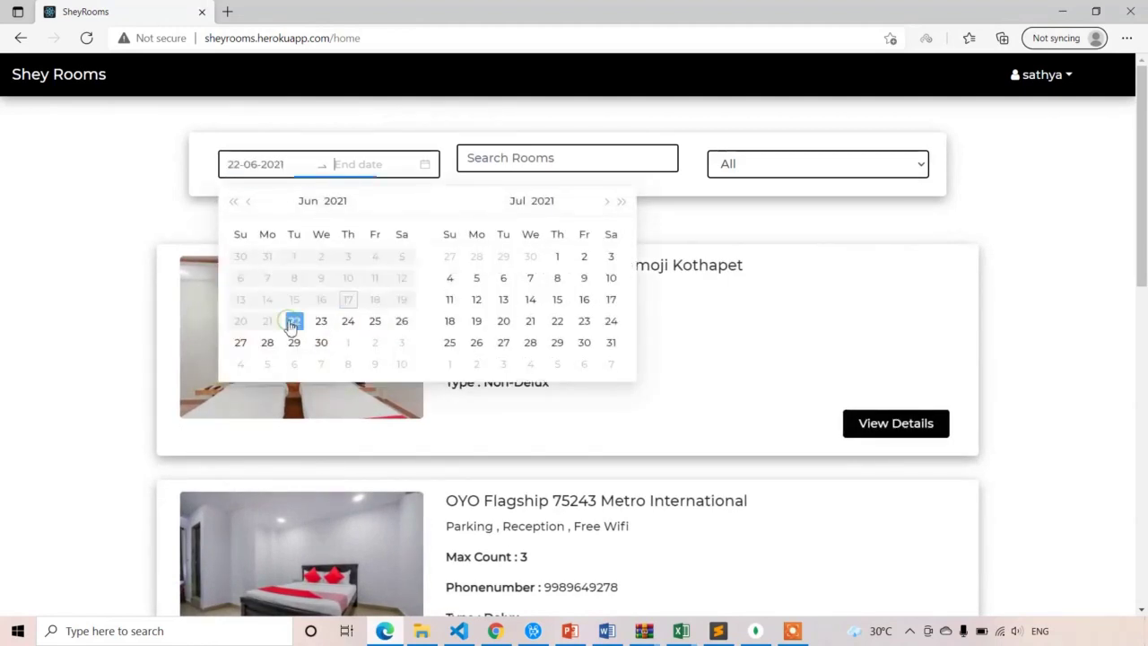
pyautogui.click(371, 325)
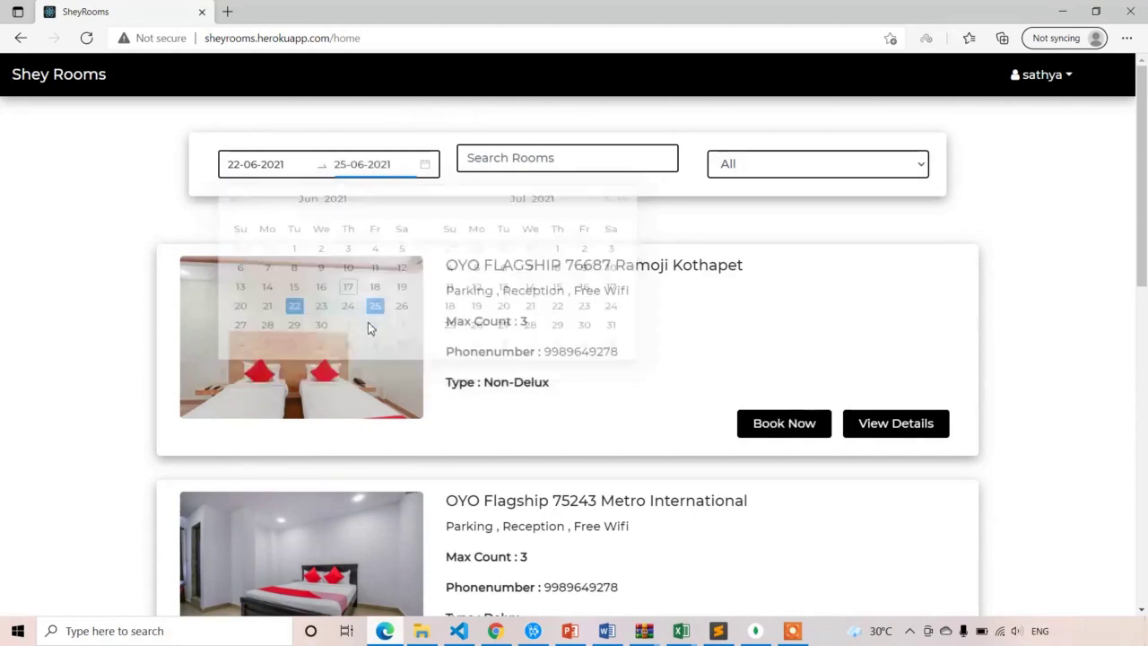
pyautogui.click(789, 431)
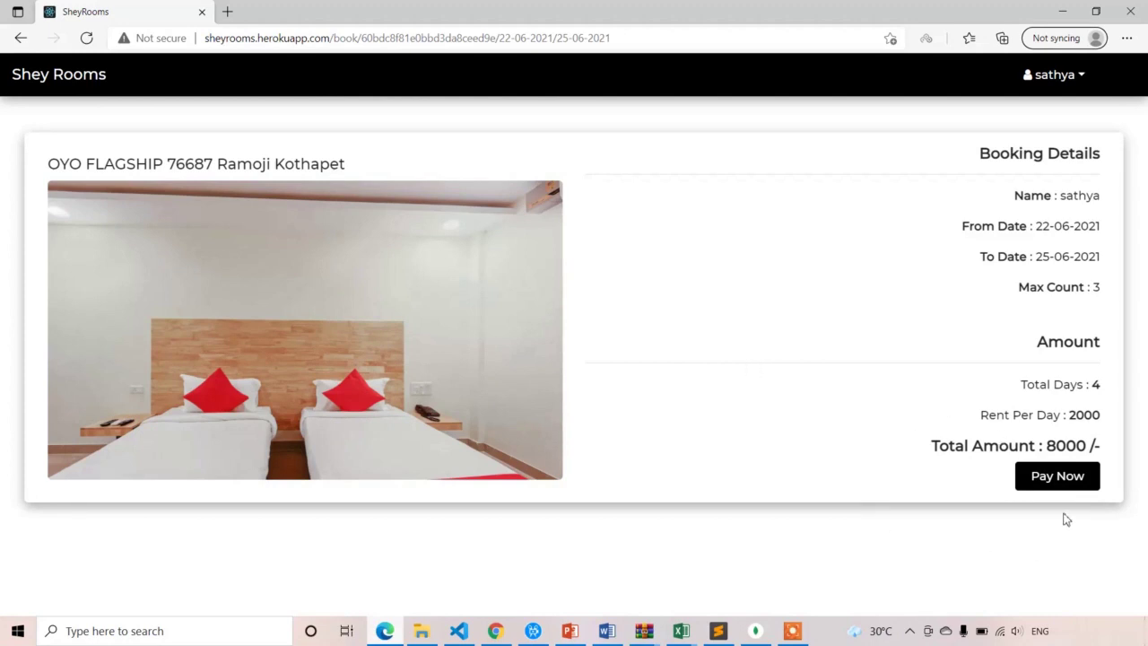
# Start the Stripe payment with Pay Now and enter the billing e-mail and name
pyautogui.click(1052, 482)
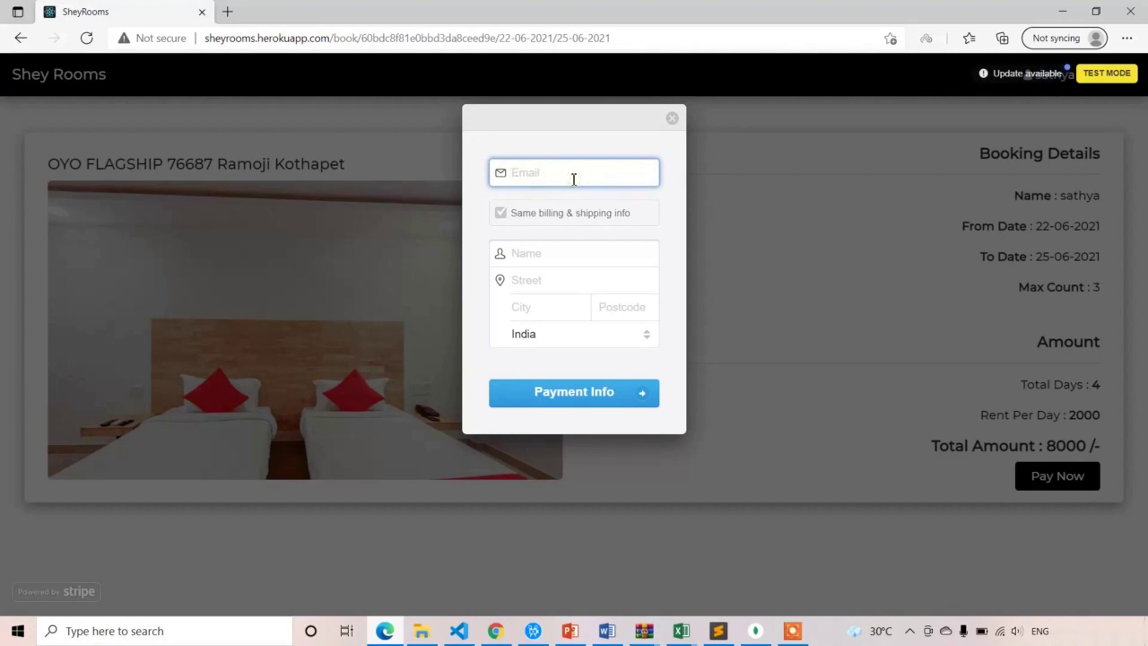
pyautogui.click(590, 245)
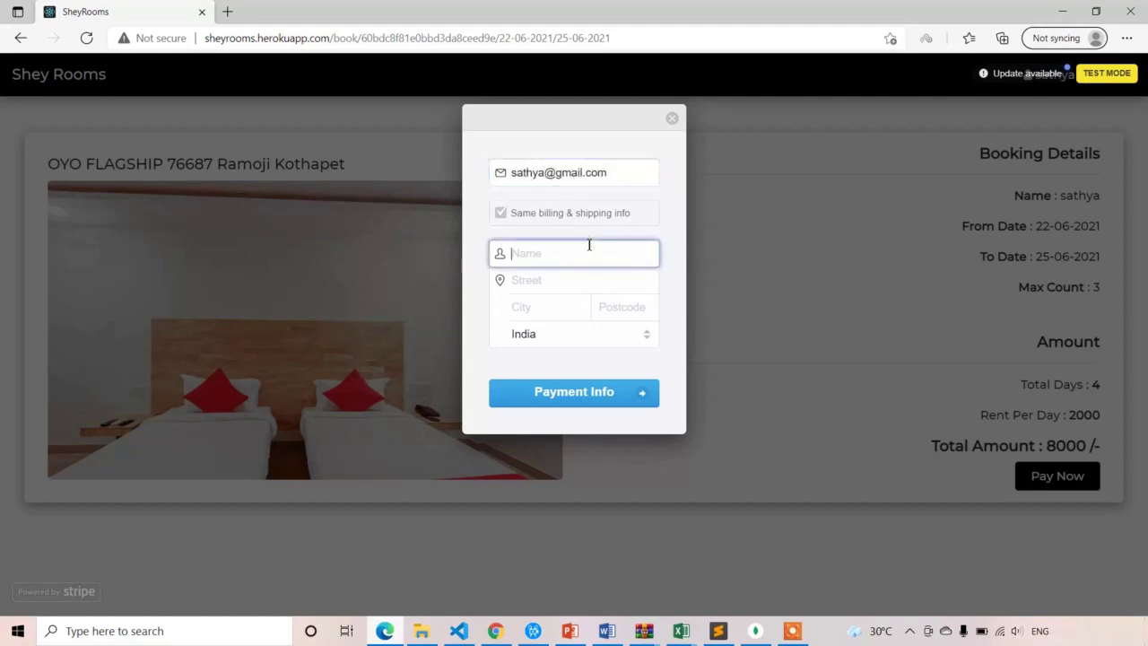
pyautogui.write('sathya')
# Fill in the billing street, city and postcode, then continue to the card step
pyautogui.click(572, 281)
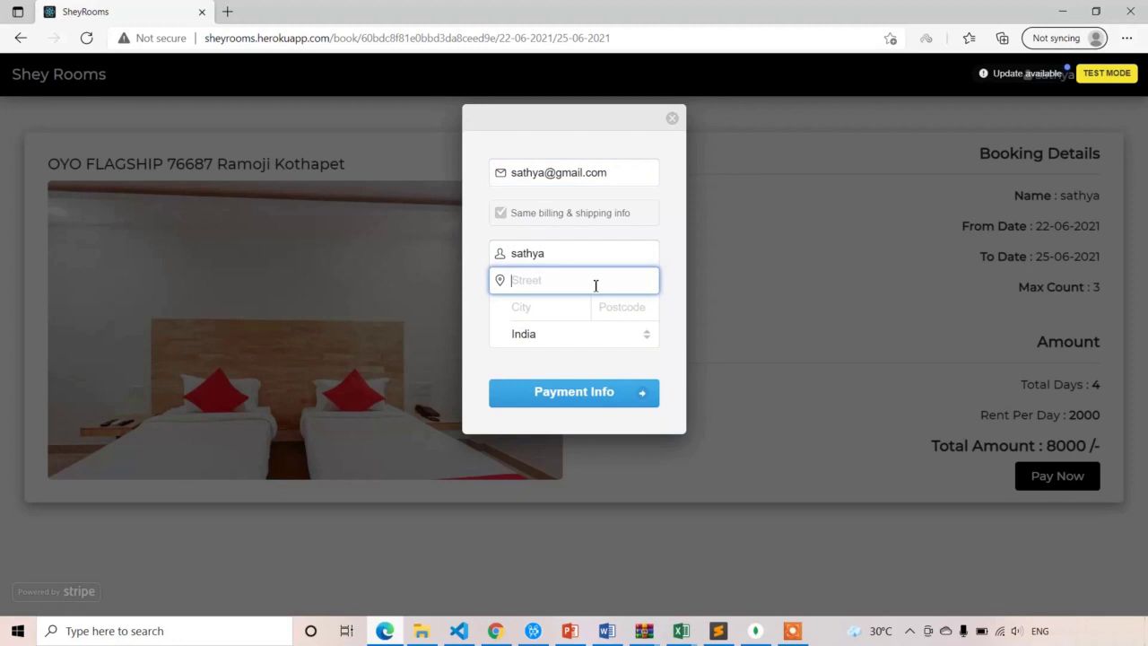
pyautogui.write('2-4')
pyautogui.click(567, 310)
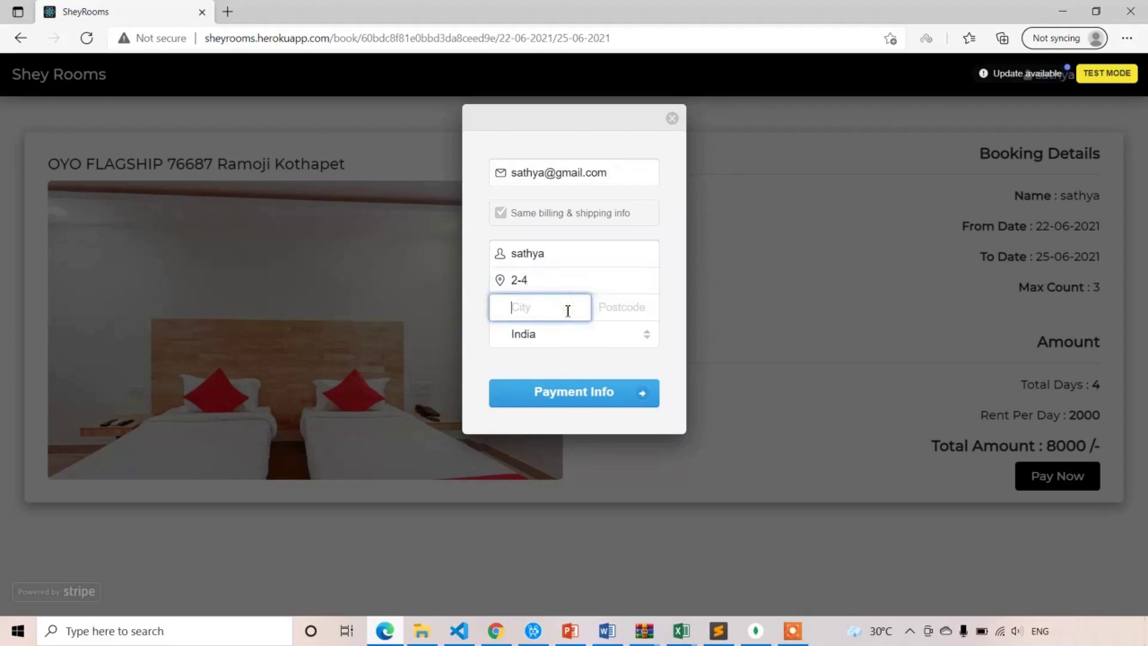
pyautogui.write('hyd')
pyautogui.click(628, 309)
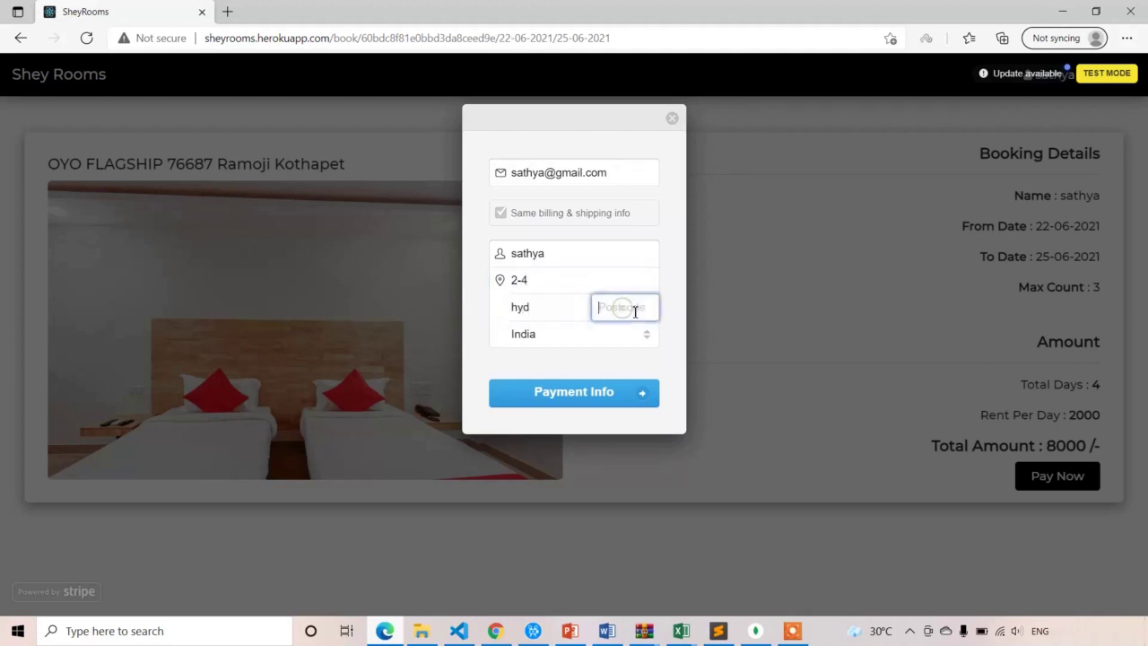
pyautogui.write('5000013')
pyautogui.click(585, 392)
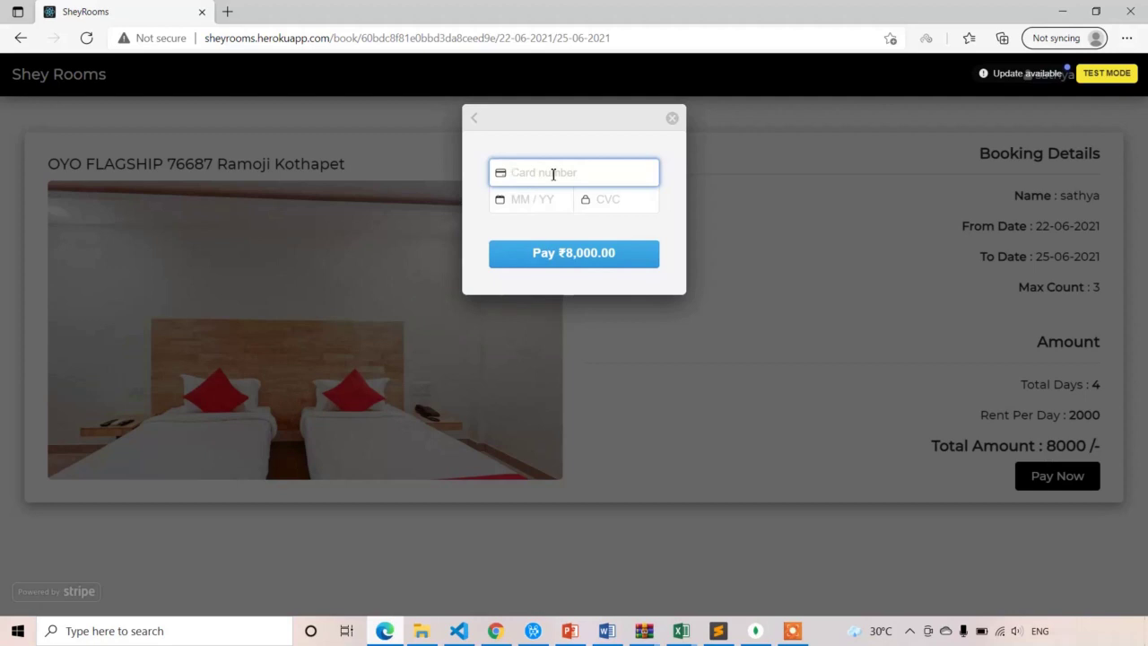
pyautogui.write('4242 4242 4242 4242')
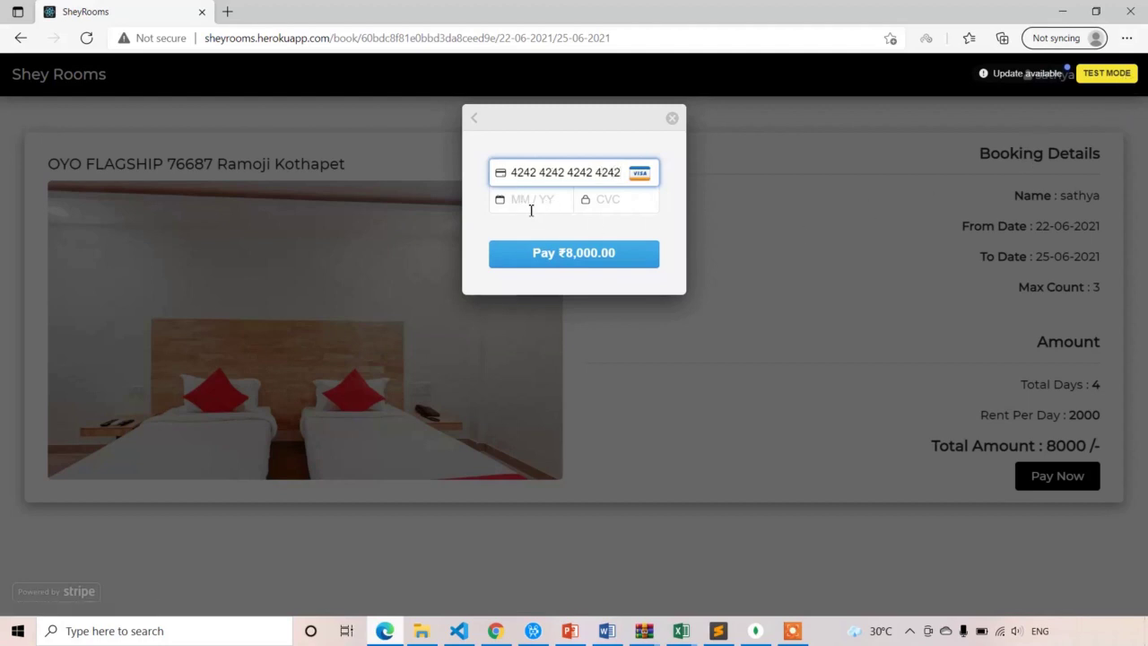
pyautogui.click(541, 203)
pyautogui.write('123')
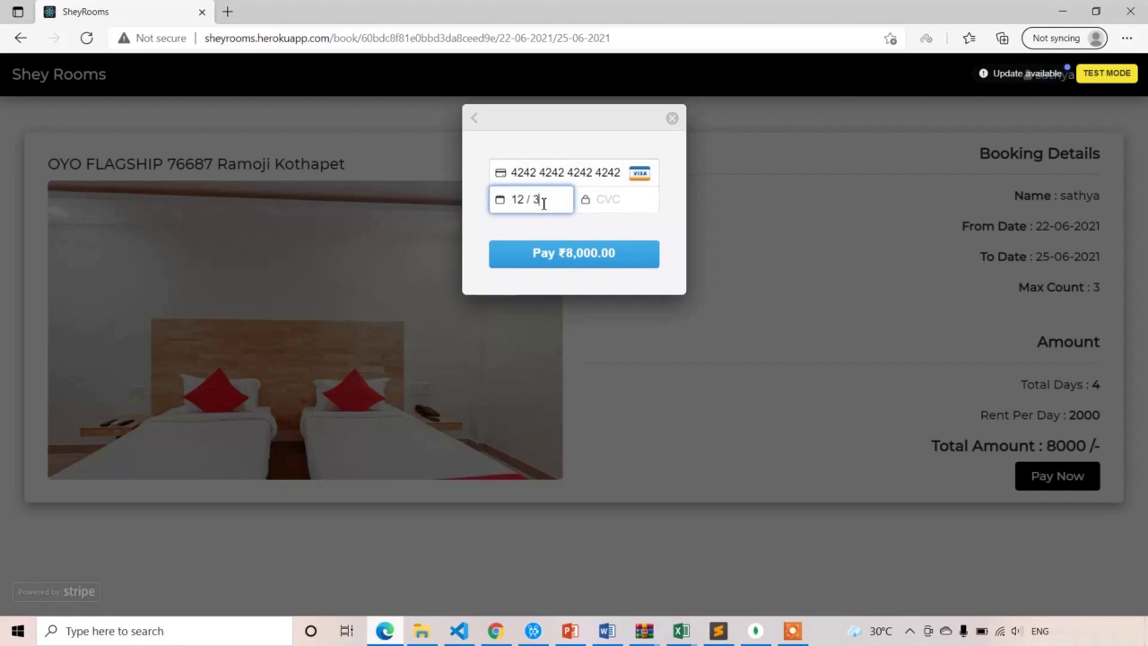
pyautogui.press('BackSpace')
pyautogui.click(629, 199)
pyautogui.write('123')
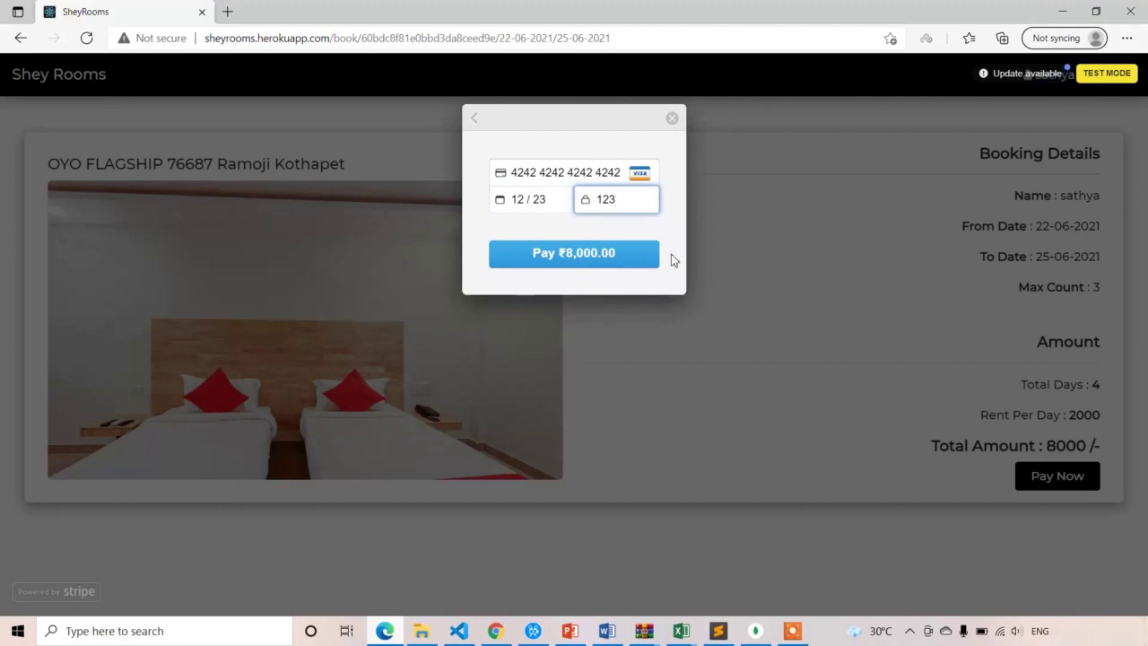
pyautogui.click(617, 258)
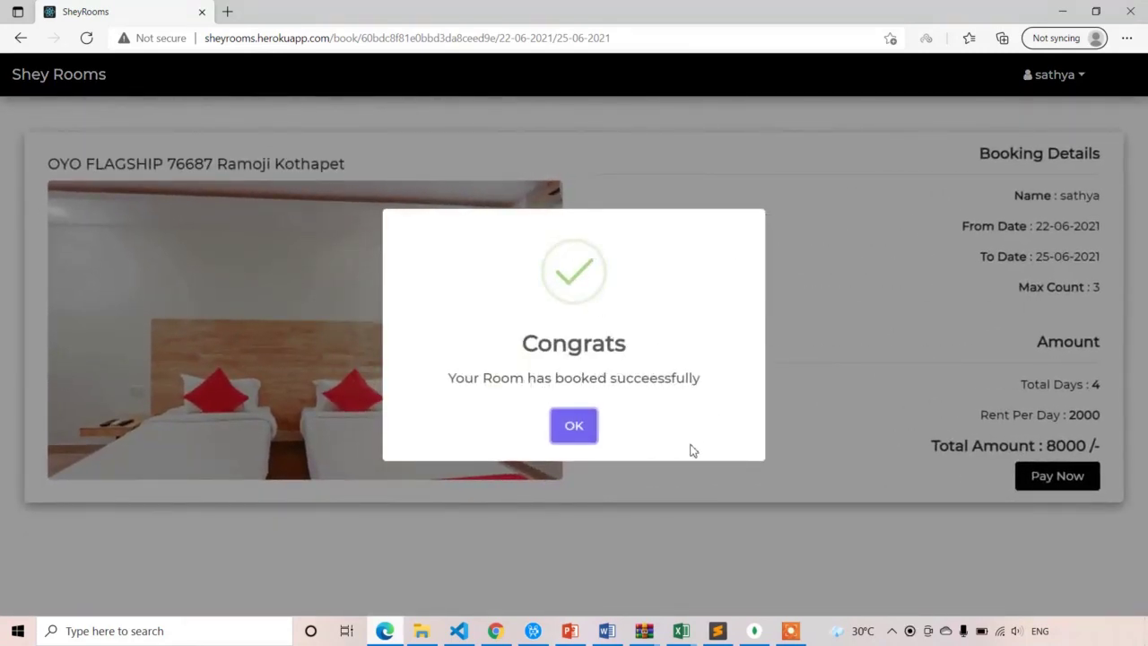
# Dismiss the Congrats dialog and check the Confirmed OYO FLAGSHIP booking for 8000 in Bookings
pyautogui.click(575, 428)
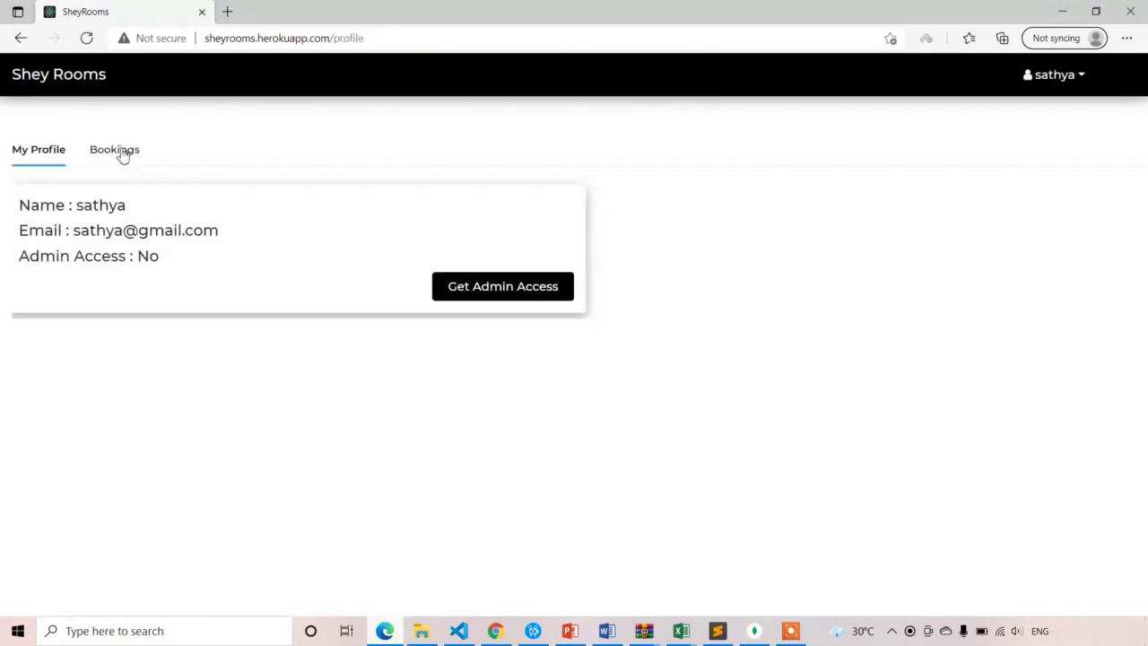
pyautogui.click(120, 150)
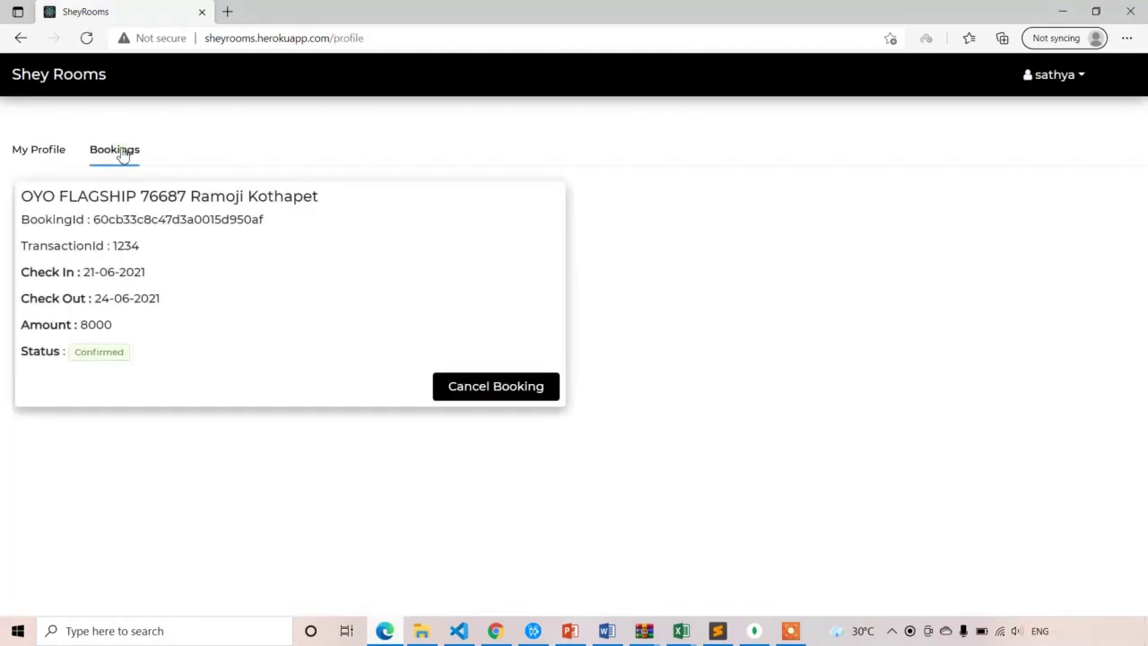
pyautogui.tripleClick(222, 205)
pyautogui.click(419, 207)
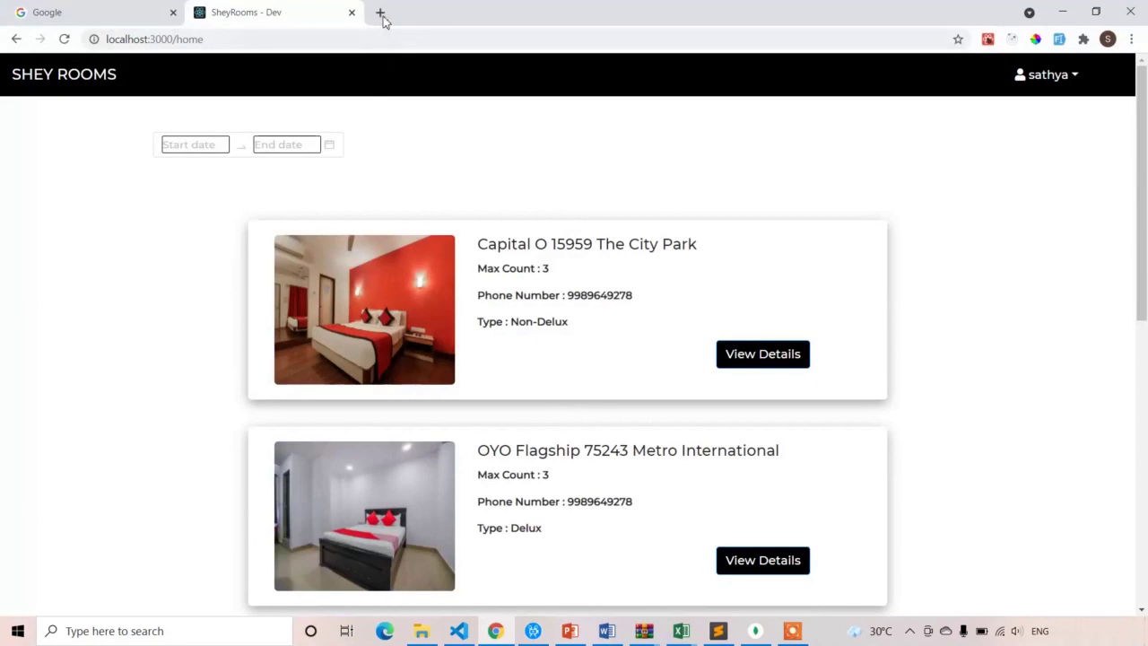
pyautogui.click(381, 13)
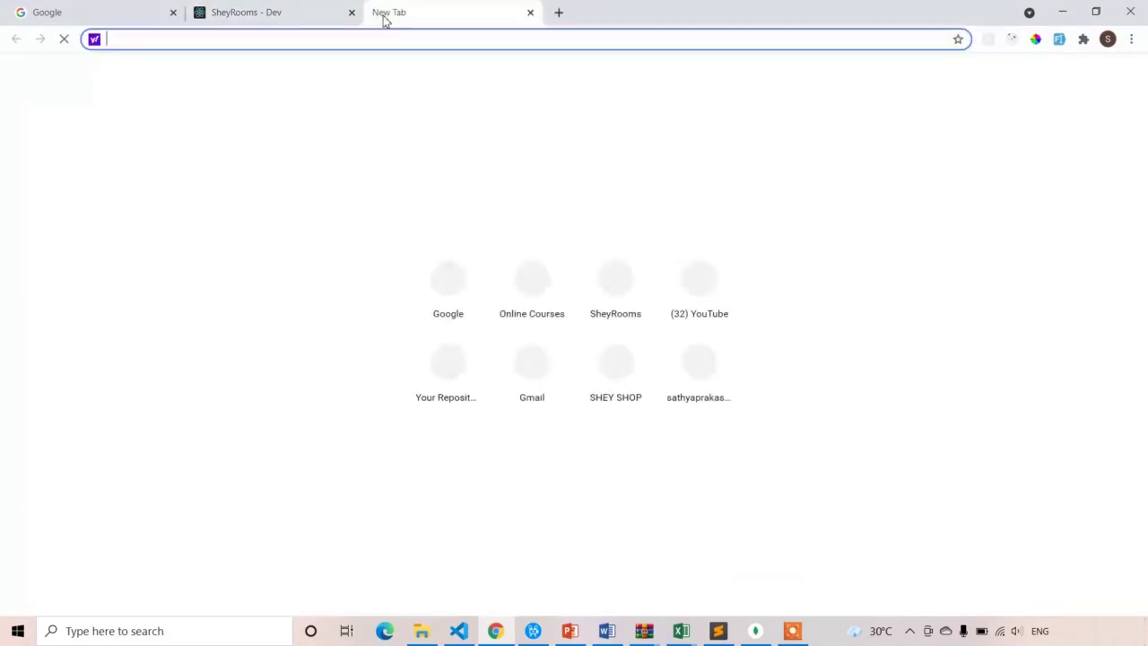
# Go to Google and search for 'stripe js'
pyautogui.write('g')
pyautogui.click(365, 68)
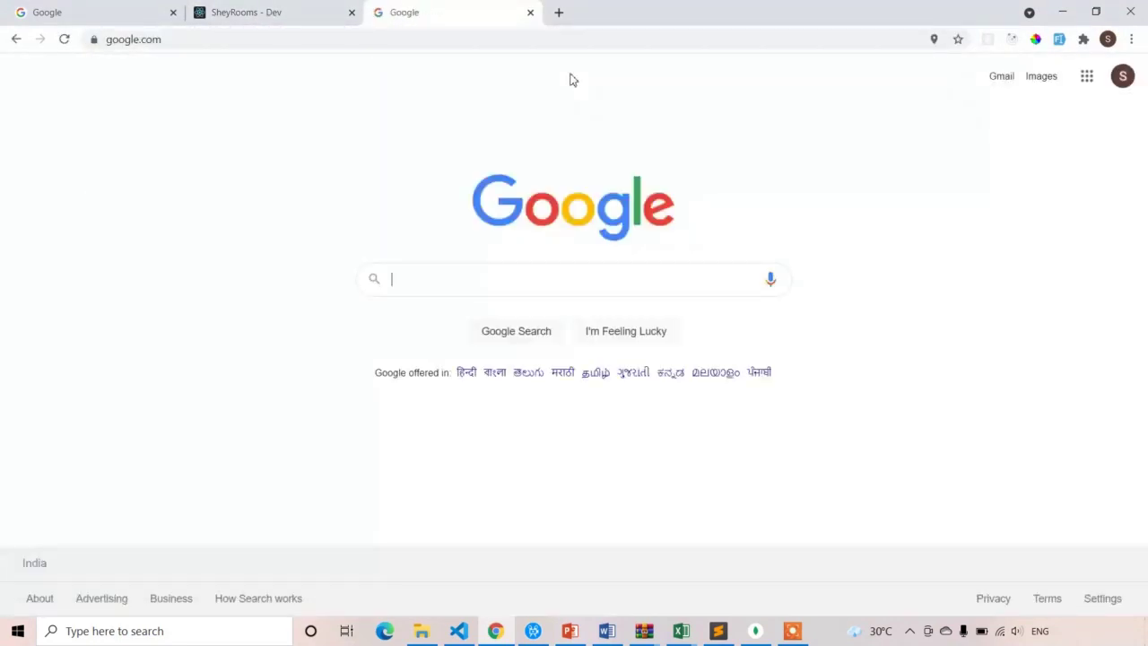
pyautogui.write('str')
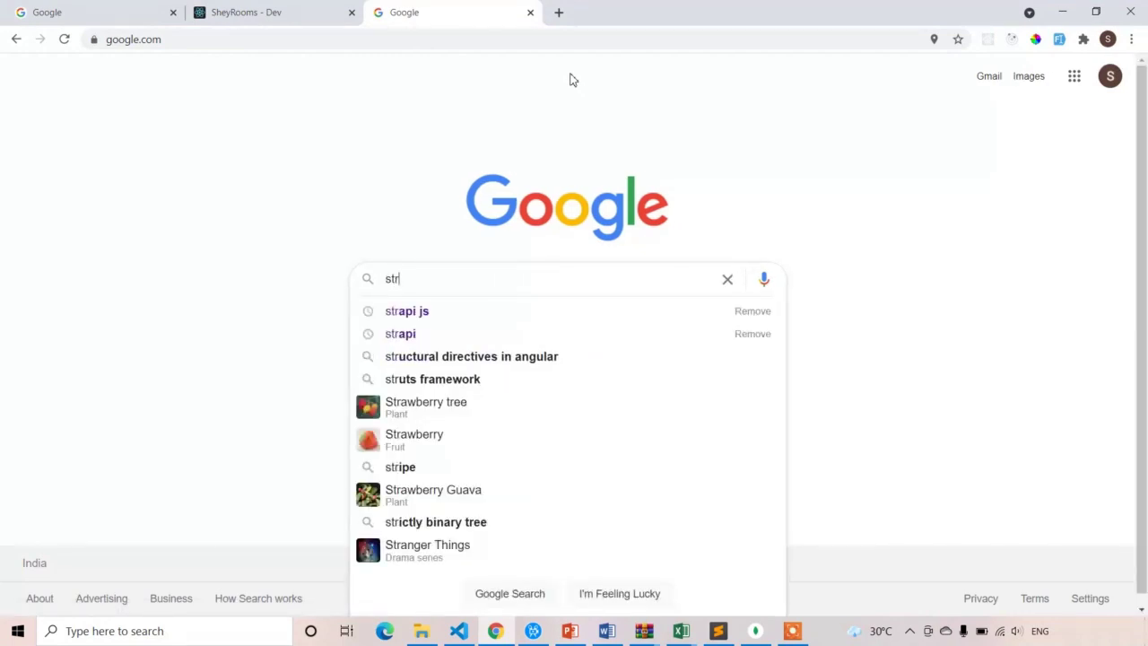
pyautogui.write('ipe js')
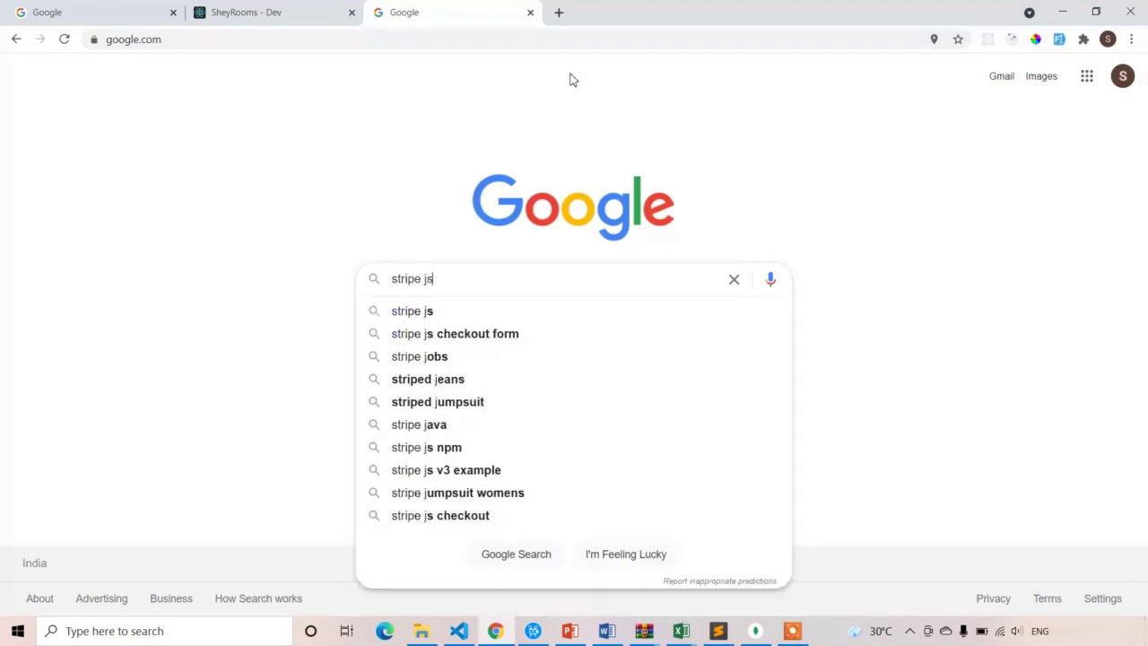
pyautogui.press('Return')
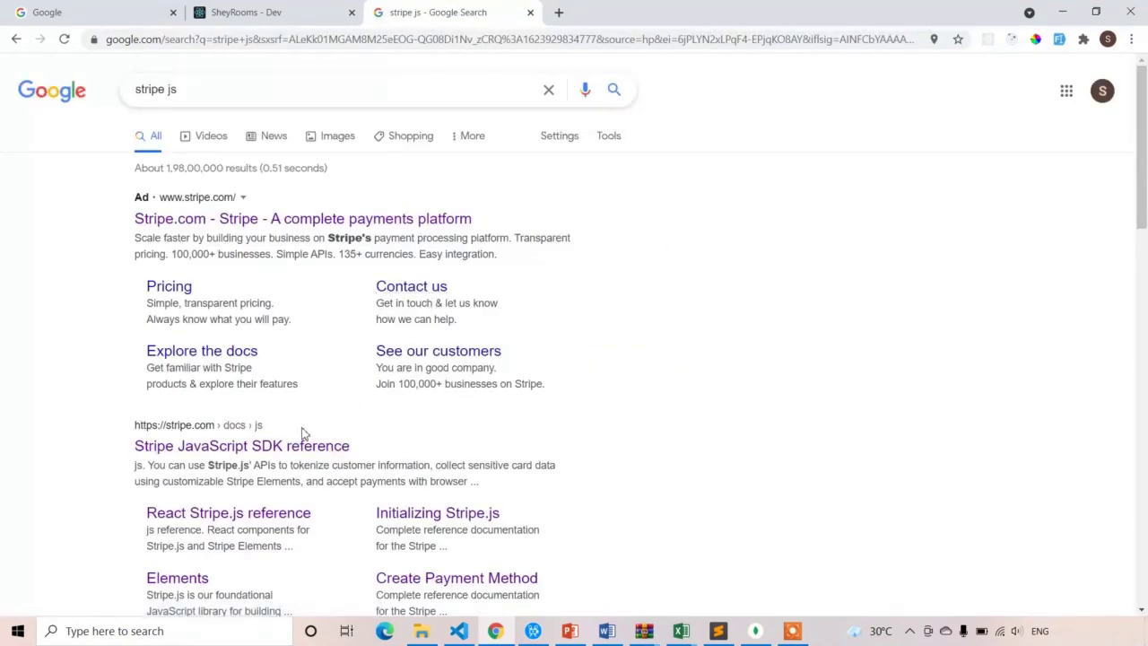
pyautogui.click(302, 448)
pyautogui.tripleClick(225, 89)
pyautogui.click(289, 95)
pyautogui.click(750, 197)
pyautogui.click(202, 452)
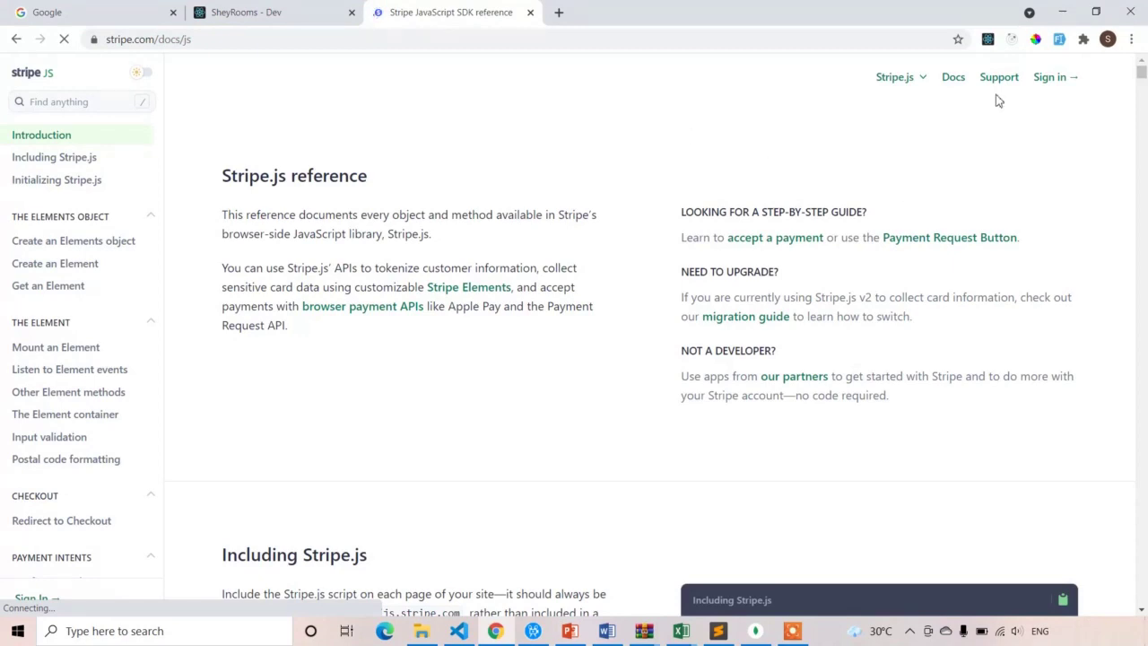
pyautogui.click(17, 39)
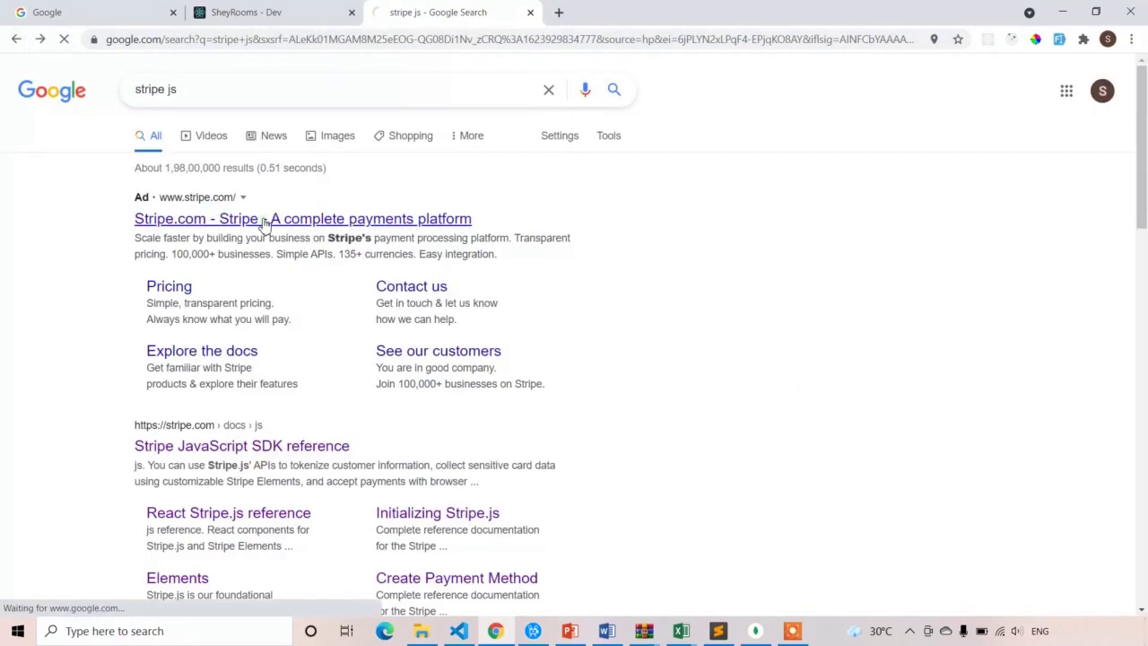
# Open Stripe.com and sign in with the saved account e-mail and password
pyautogui.click(262, 221)
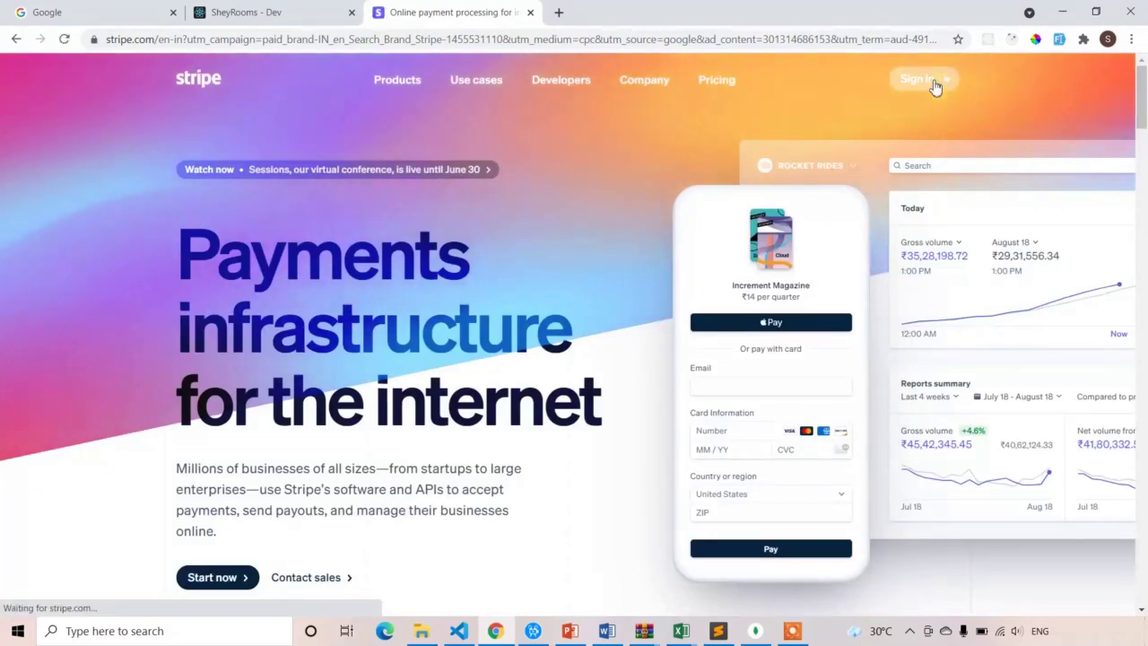
pyautogui.click(935, 86)
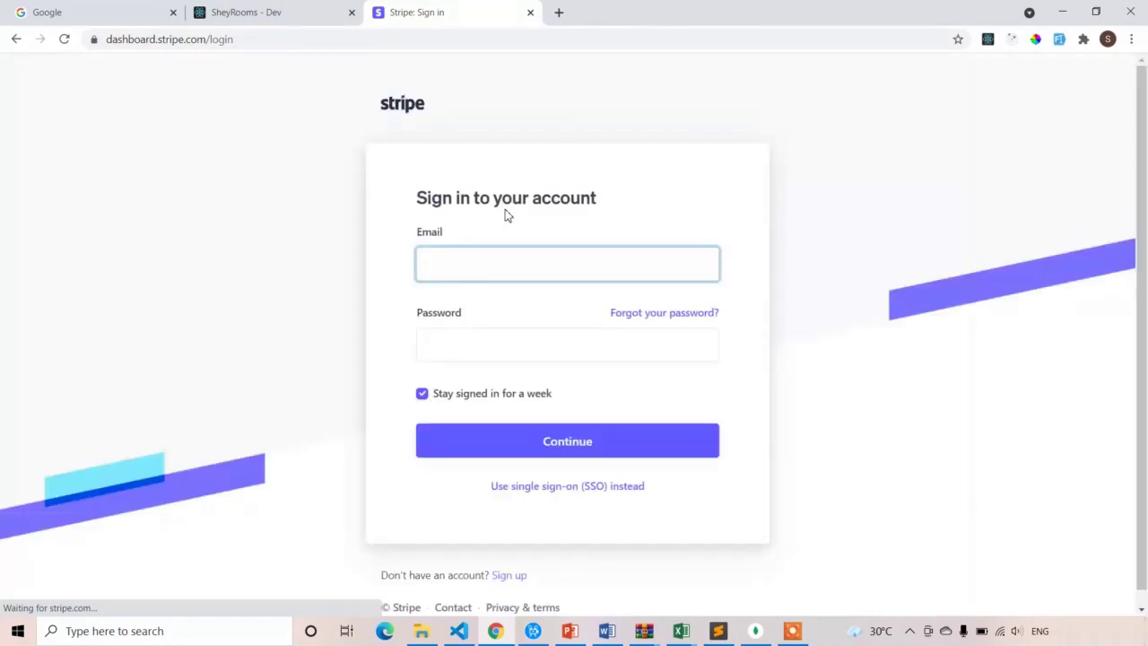
pyautogui.click(564, 279)
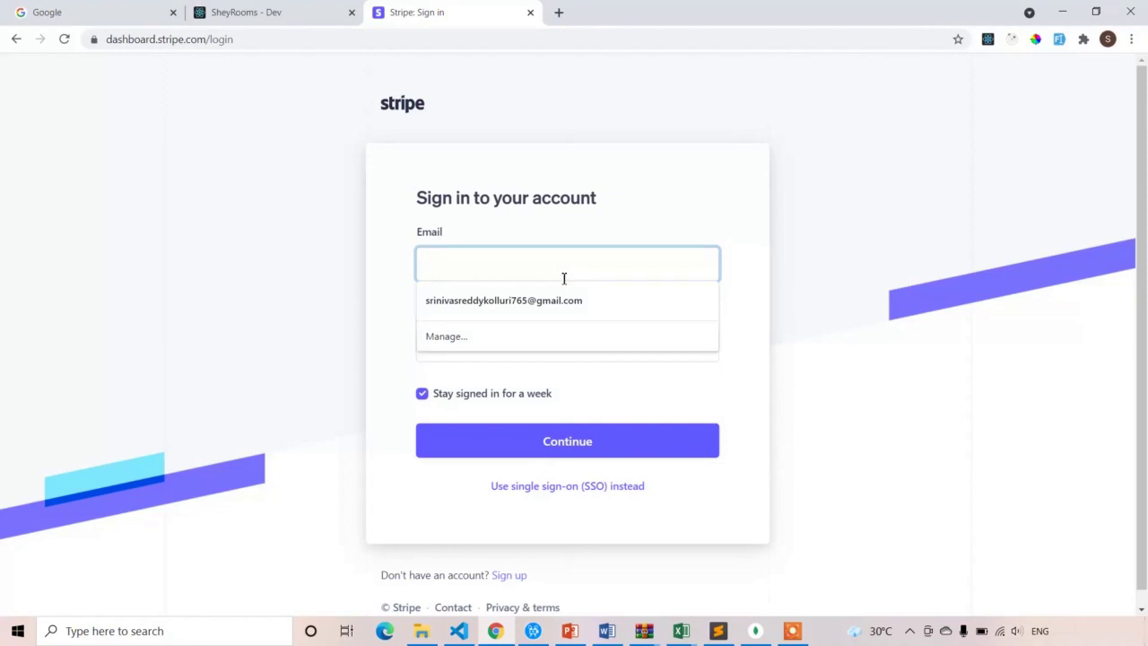
pyautogui.click(545, 299)
pyautogui.click(524, 346)
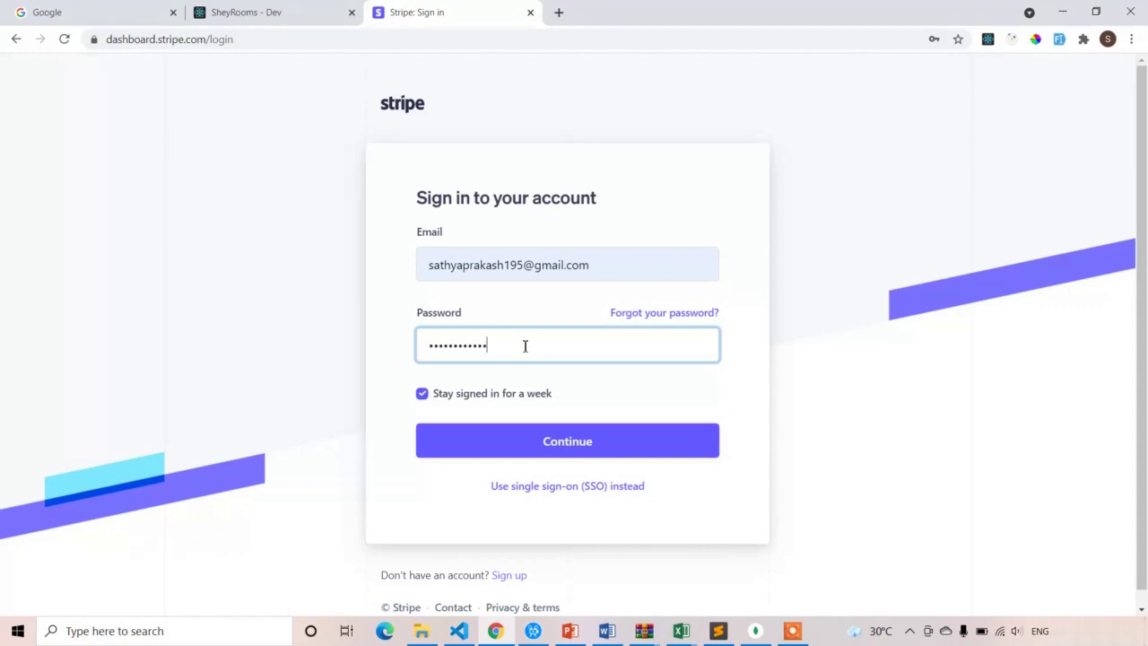
pyautogui.click(526, 453)
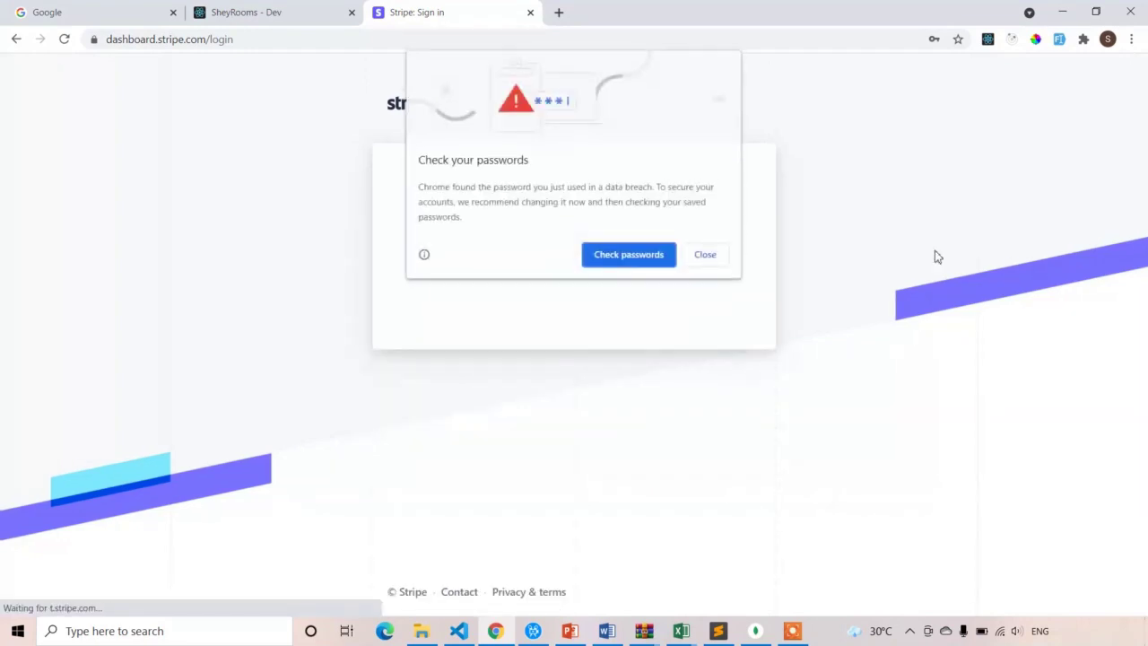
pyautogui.click(706, 256)
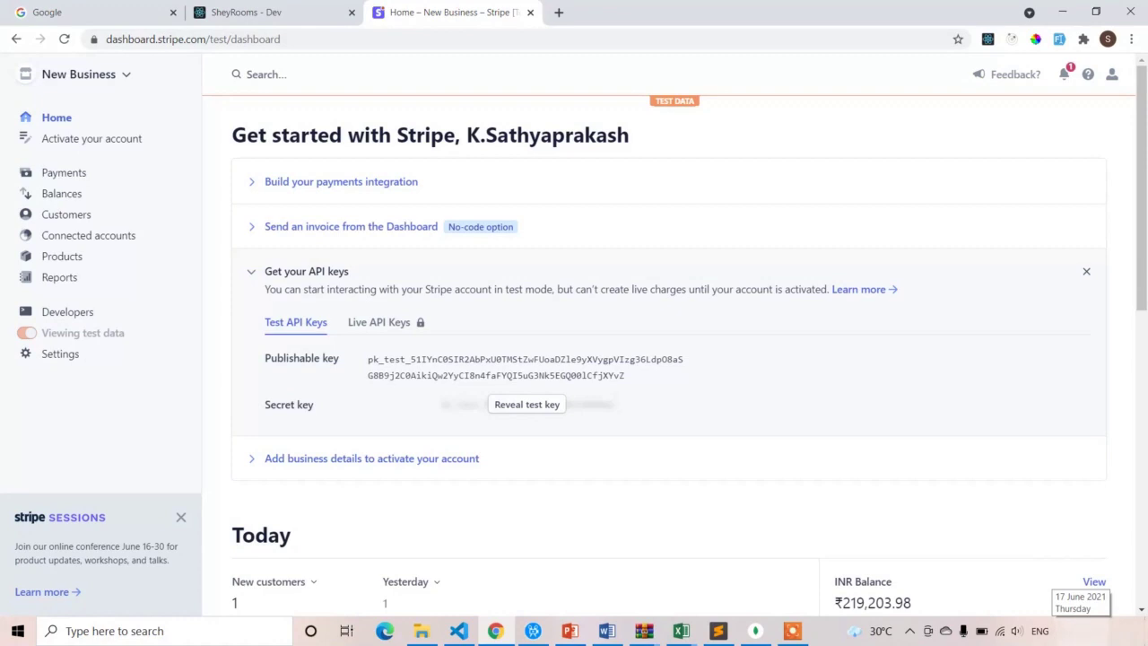
# Show the succeeded test payments, topped by the ₹8,000.00 charge from Jun 17
pyautogui.click(67, 180)
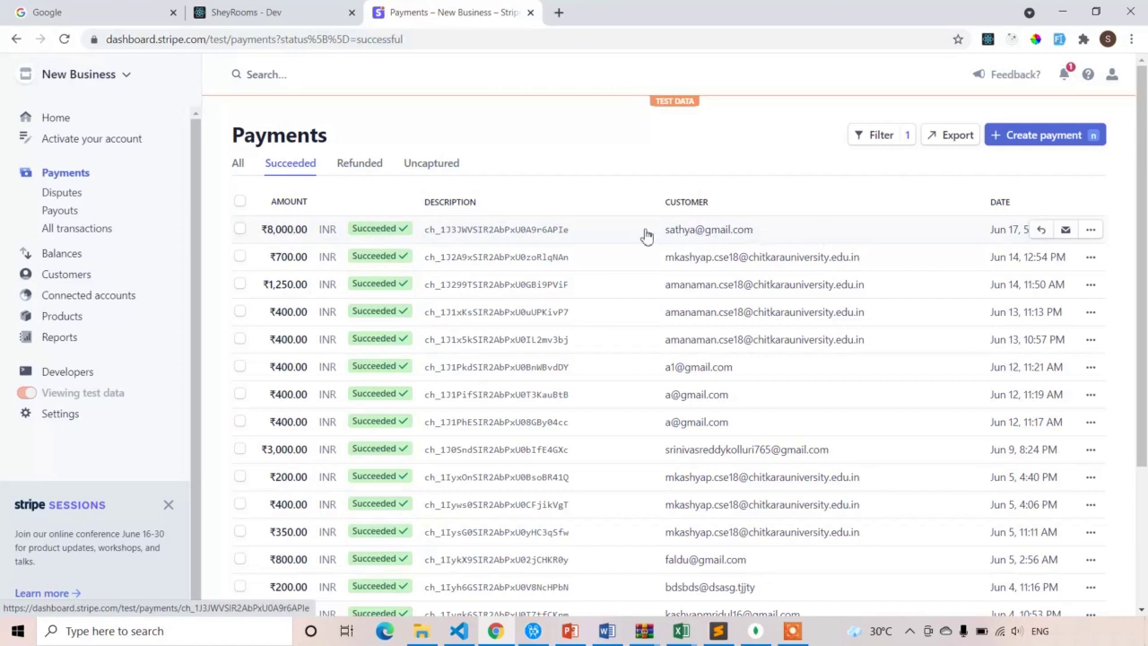
pyautogui.click(531, 233)
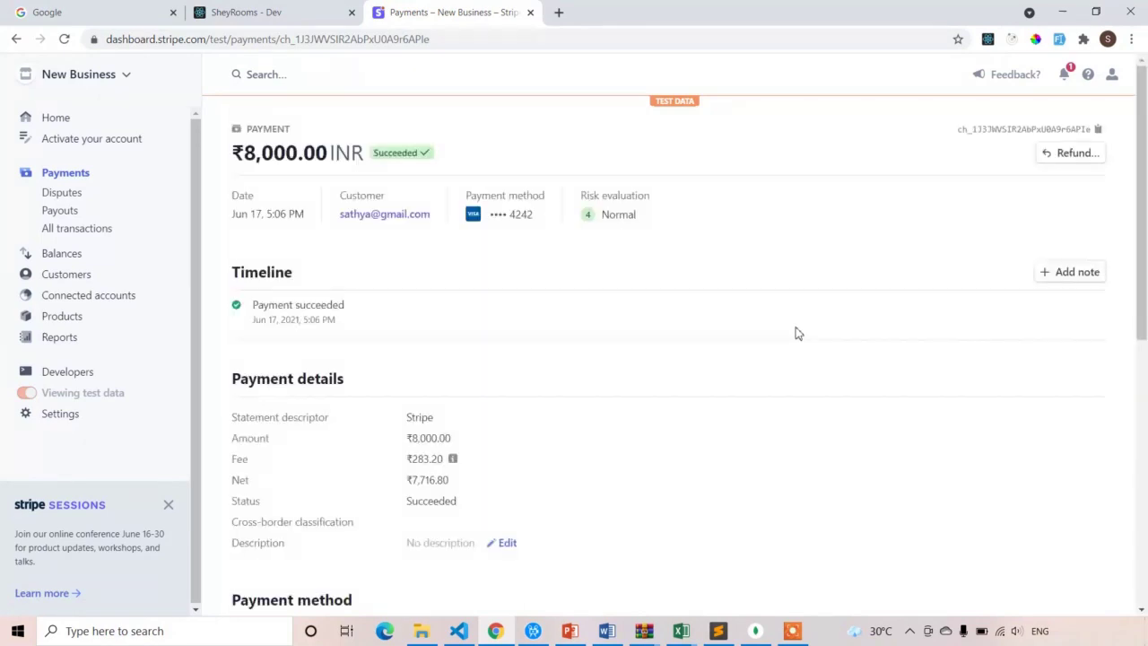
pyautogui.scroll(-6, 727, 367)
pyautogui.scroll(6, 715, 394)
pyautogui.click(16, 39)
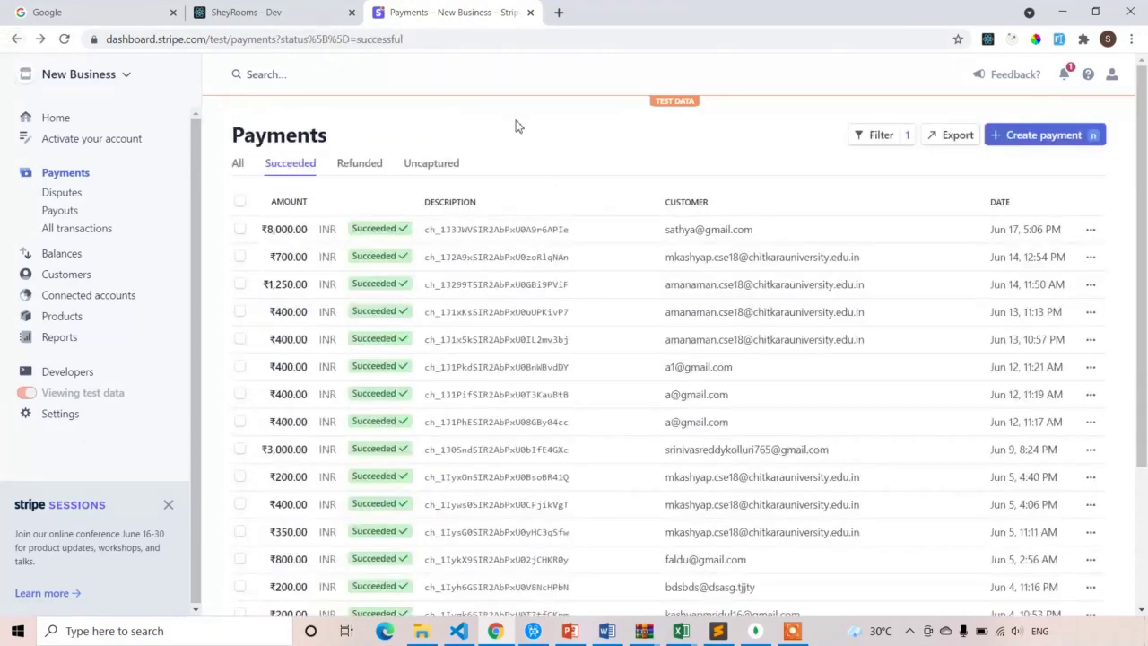
pyautogui.scroll(-3, 539, 287)
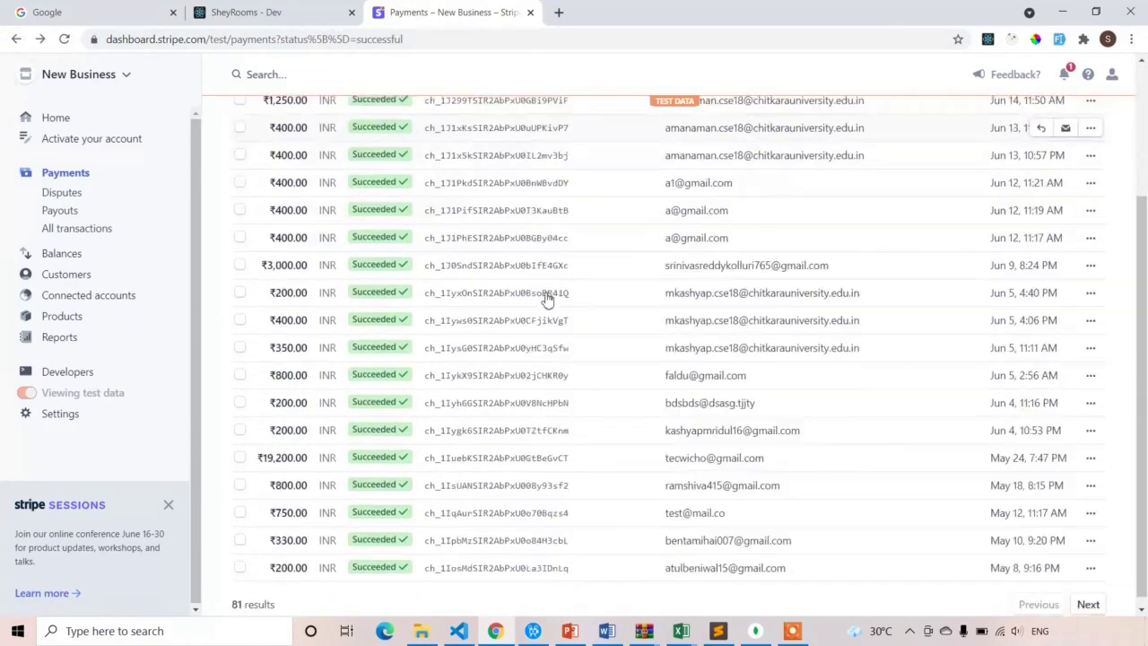
pyautogui.scroll(3, 610, 390)
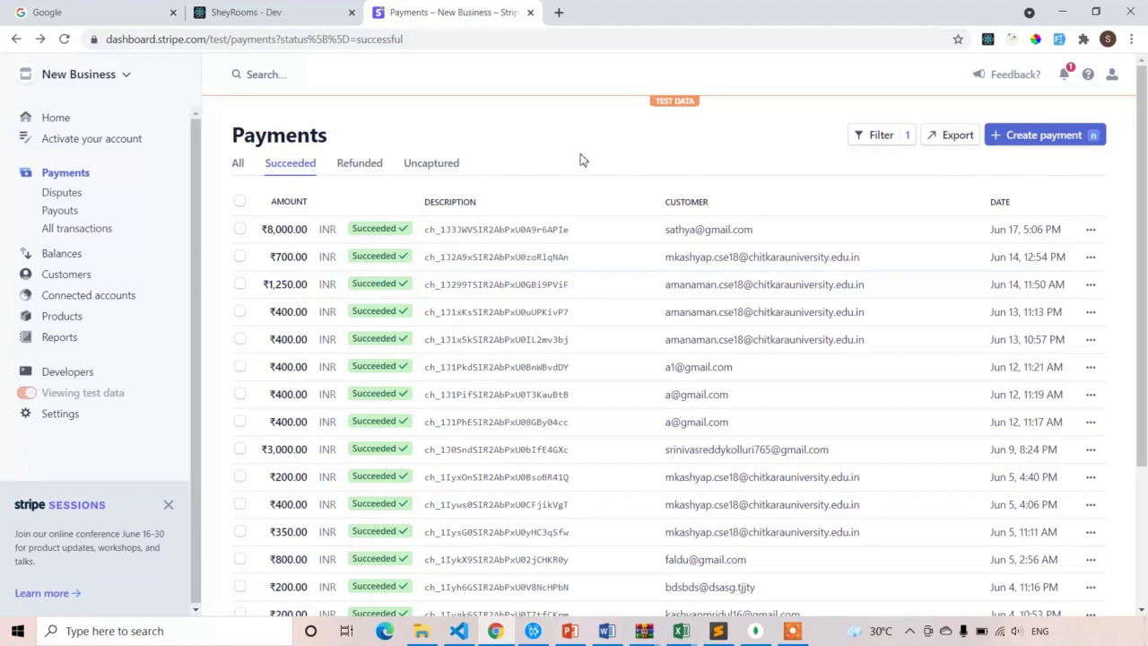
# Open and close the account activation form to return to the test-mode home
pyautogui.click(89, 140)
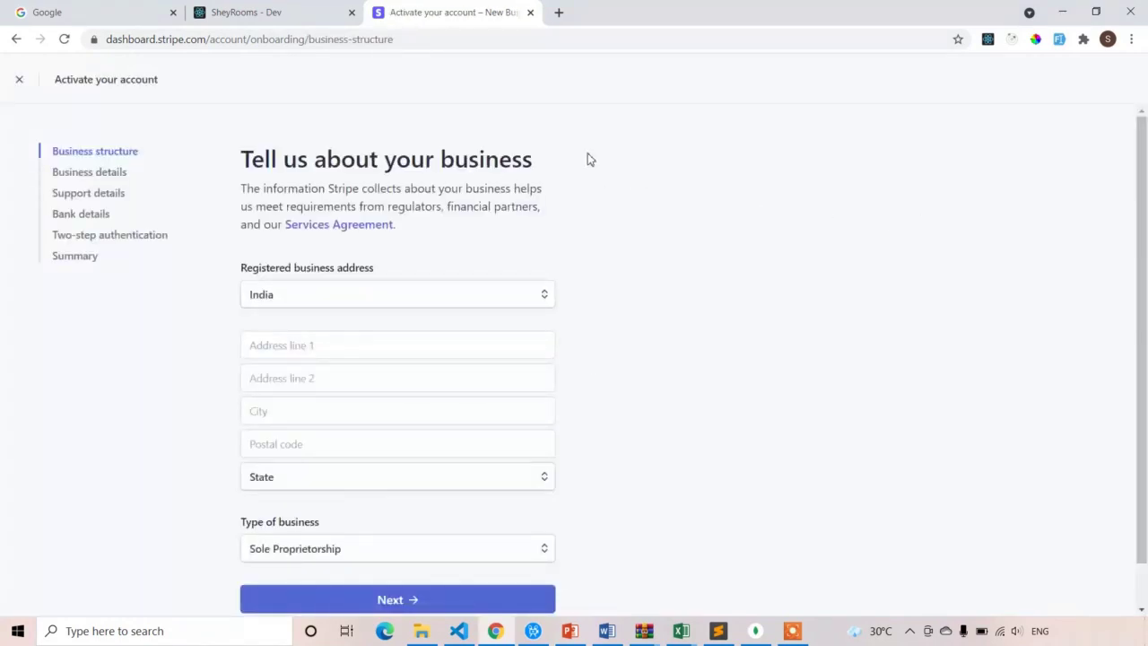
pyautogui.click(20, 81)
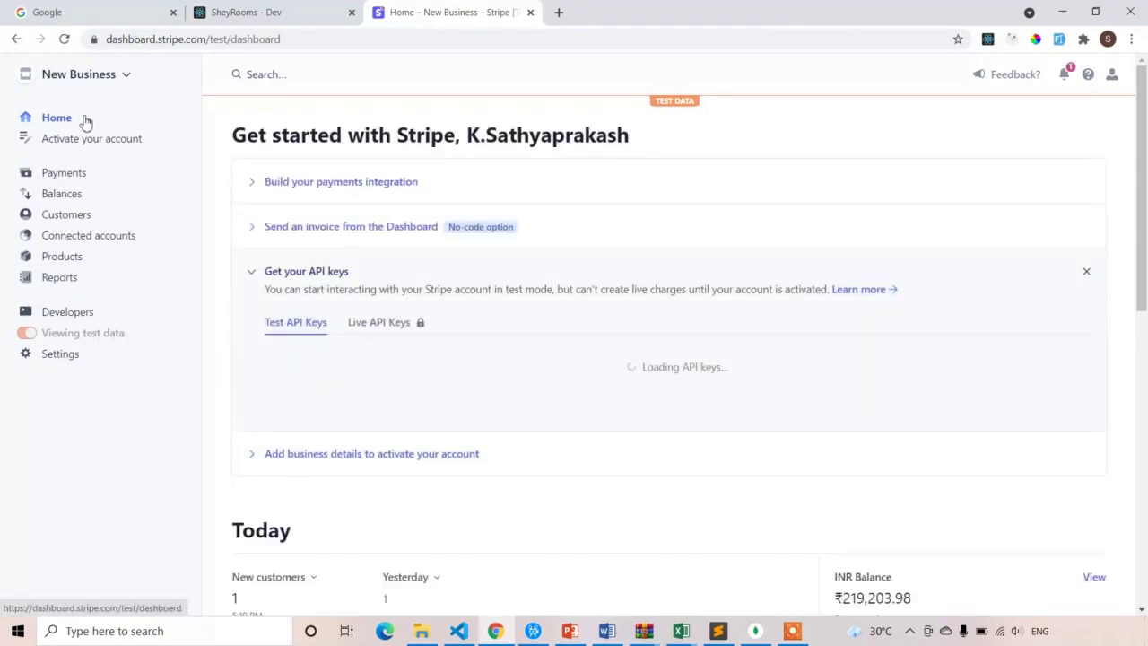
# Go to Developers > API keys and select the Standard keys and Publishable key labels
pyautogui.click(83, 318)
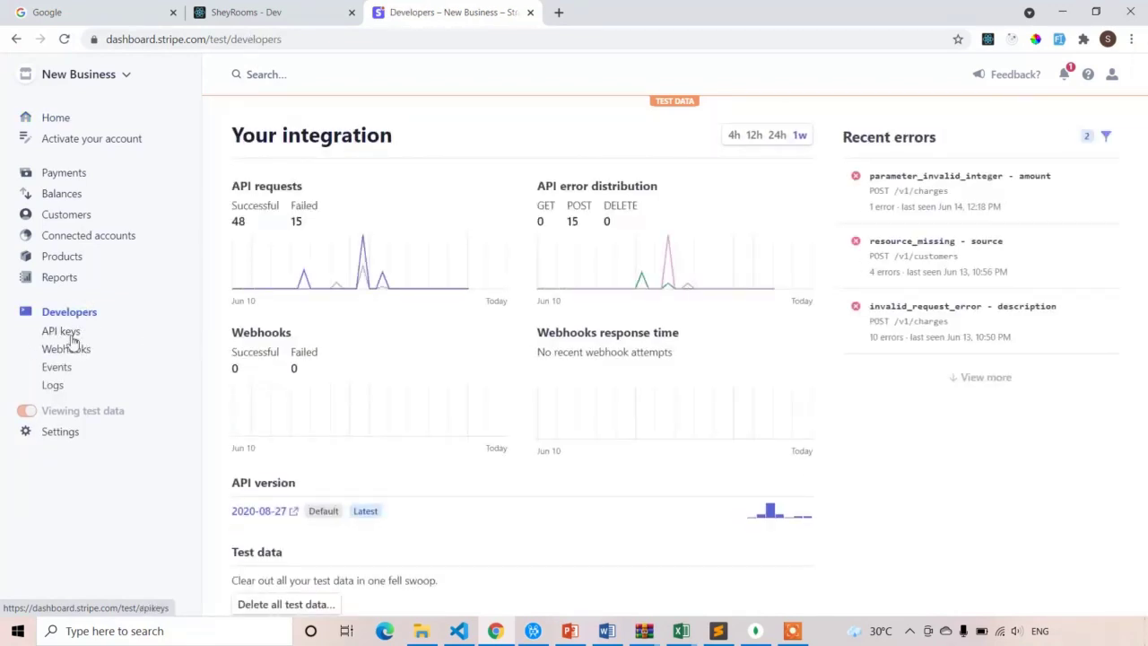
pyautogui.click(70, 334)
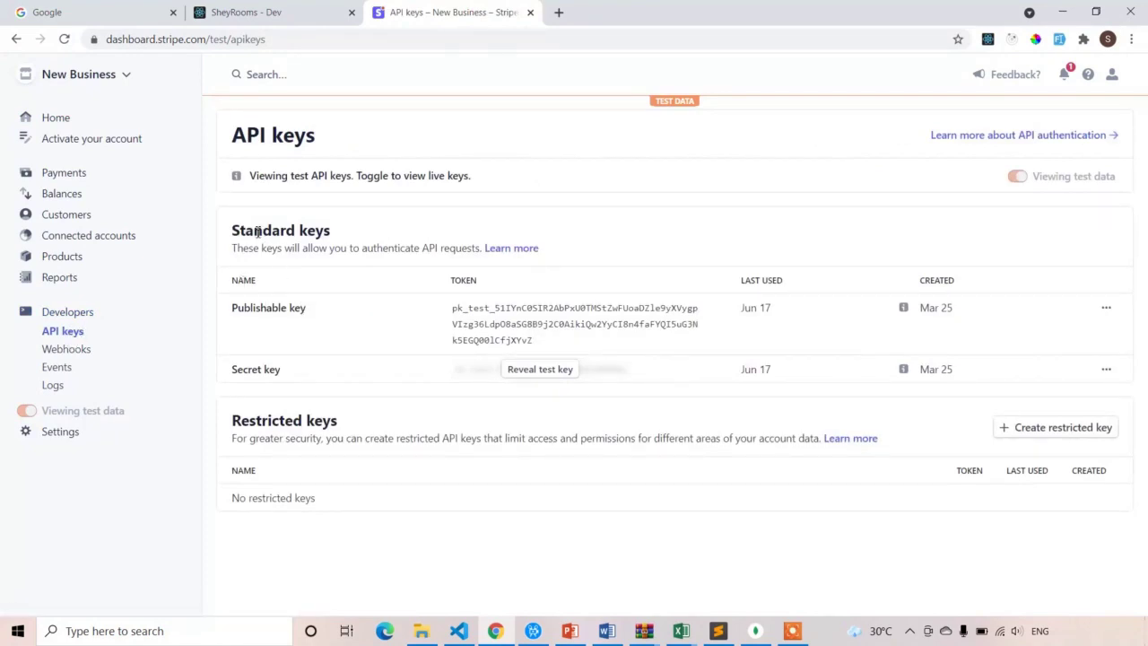
pyautogui.moveTo(235, 231); pyautogui.dragTo(343, 230)
pyautogui.tripleClick(302, 312)
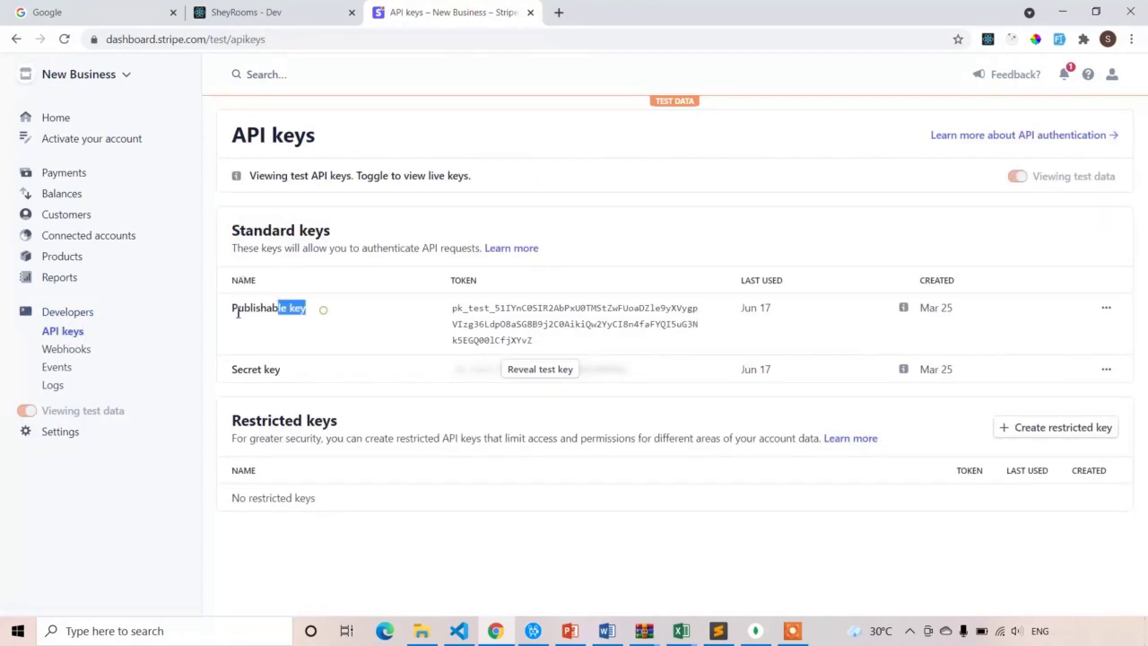